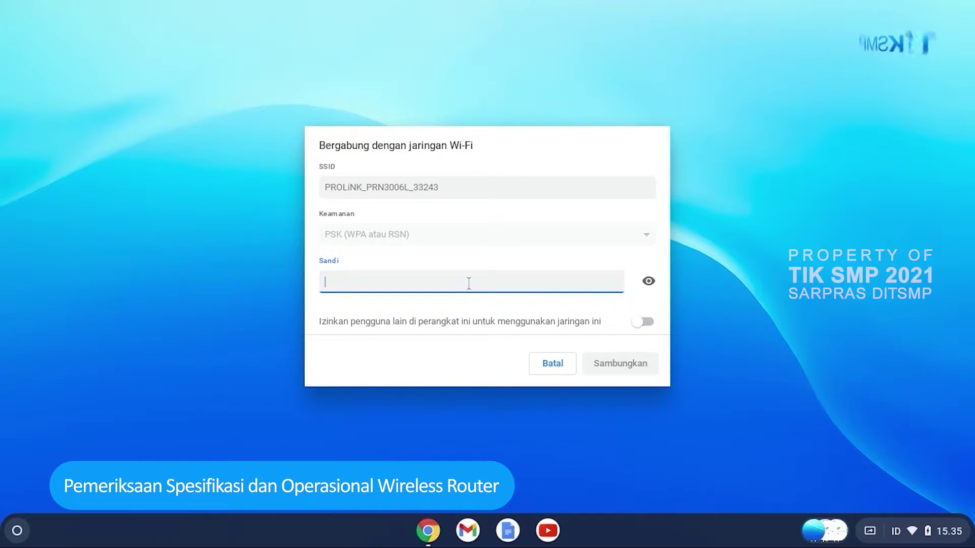
# Join PROLiNK_PRN3006L_33243 with its Wi-Fi password and confirm it is listed as connected
pyautogui.write('123456')
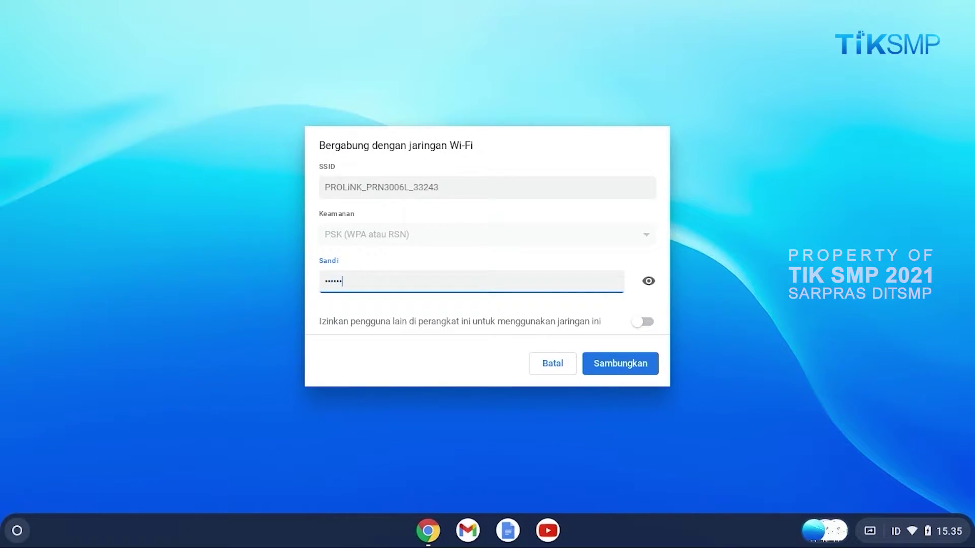
pyautogui.press('BackSpace')
pyautogui.press('BackSpace')
pyautogui.press('BackSpace')
pyautogui.press('BackSpace')
pyautogui.press('BackSpace')
pyautogui.press('BackSpace')
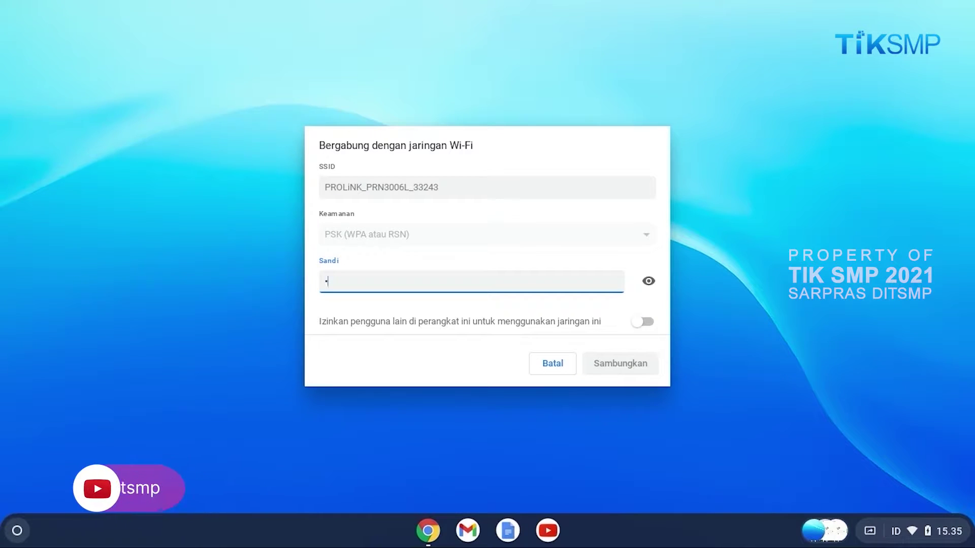
pyautogui.write('123456')
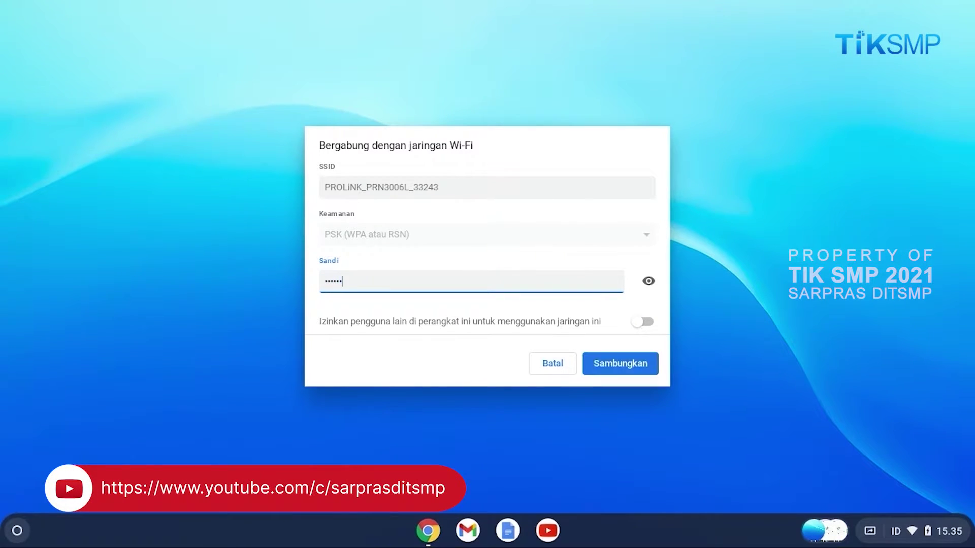
pyautogui.write('7890')
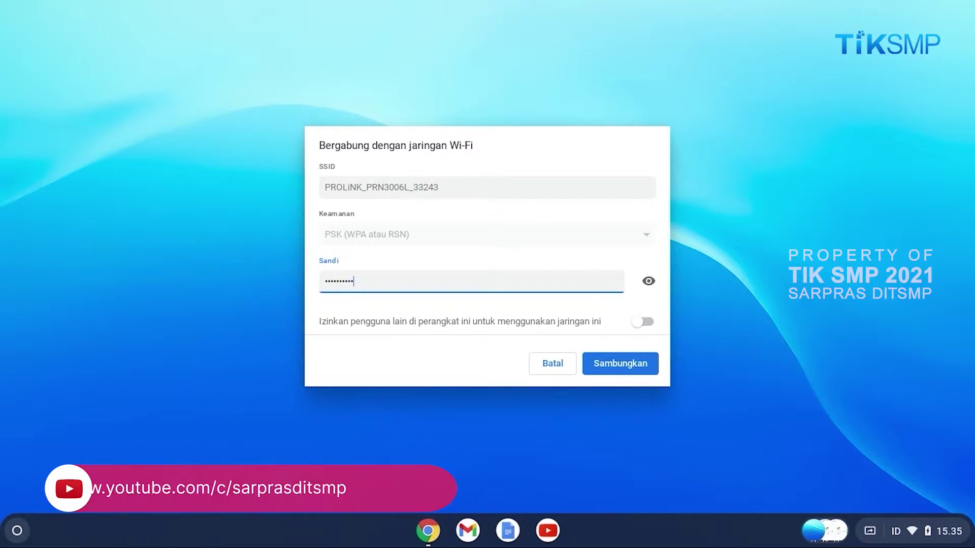
pyautogui.click(649, 280)
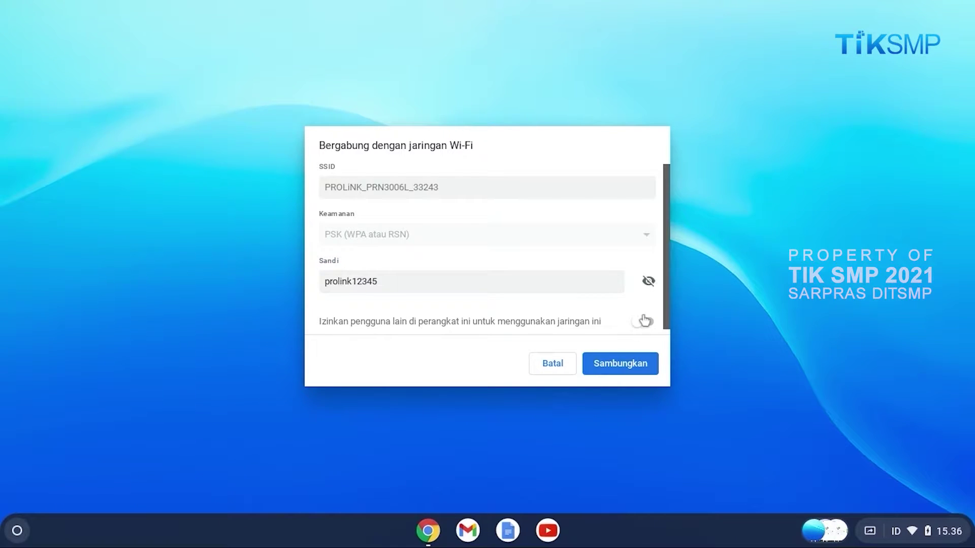
pyautogui.click(619, 363)
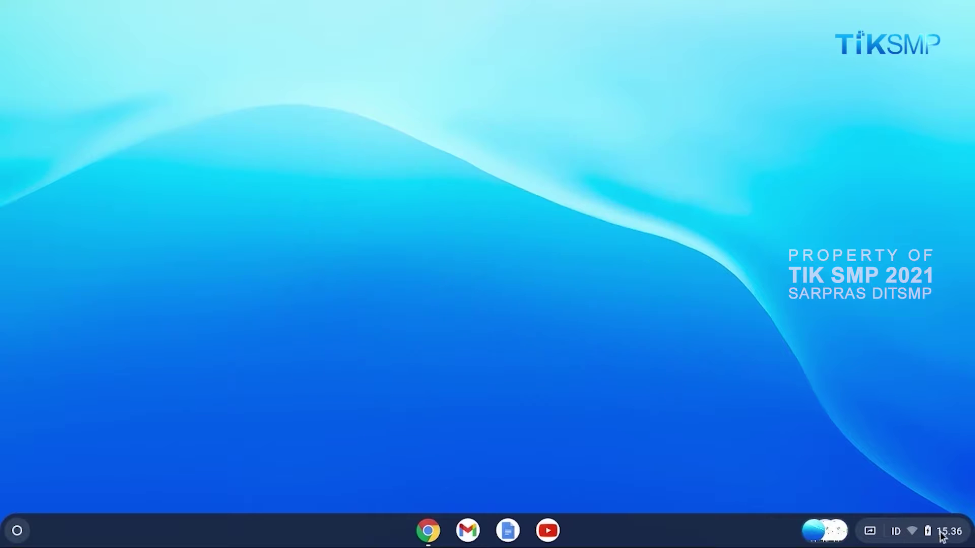
pyautogui.click(913, 541)
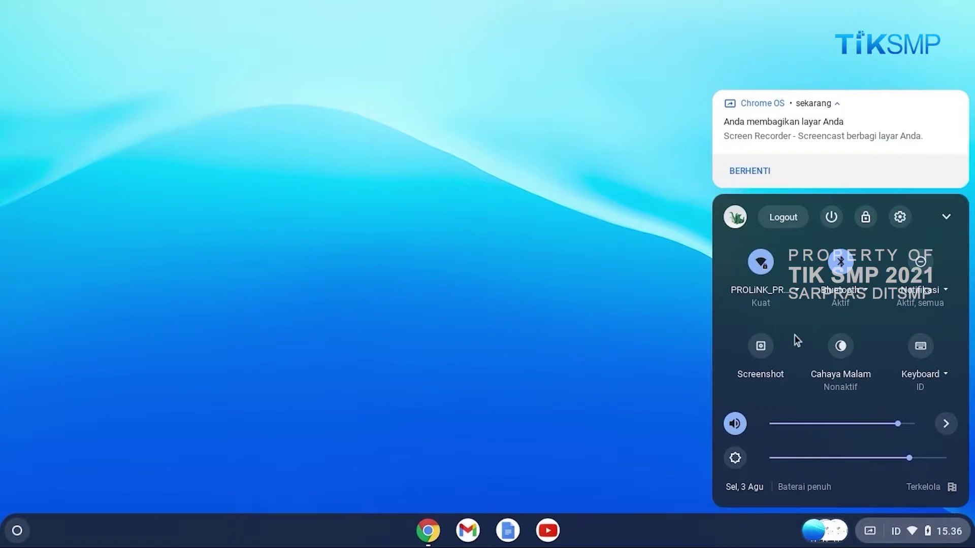
pyautogui.click(787, 298)
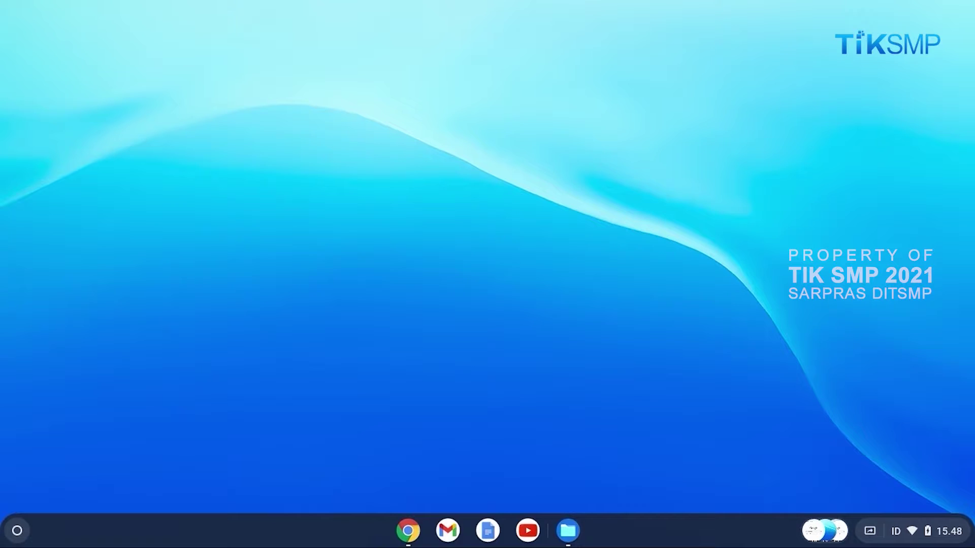
# Load the router's admin login page at 192.168.1.1 in Chrome
pyautogui.click(408, 530)
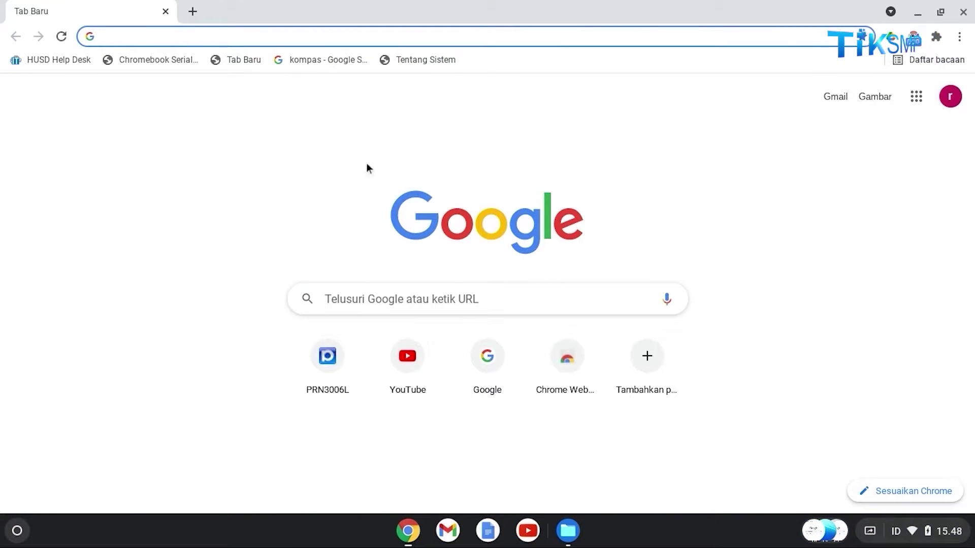
pyautogui.click(232, 36)
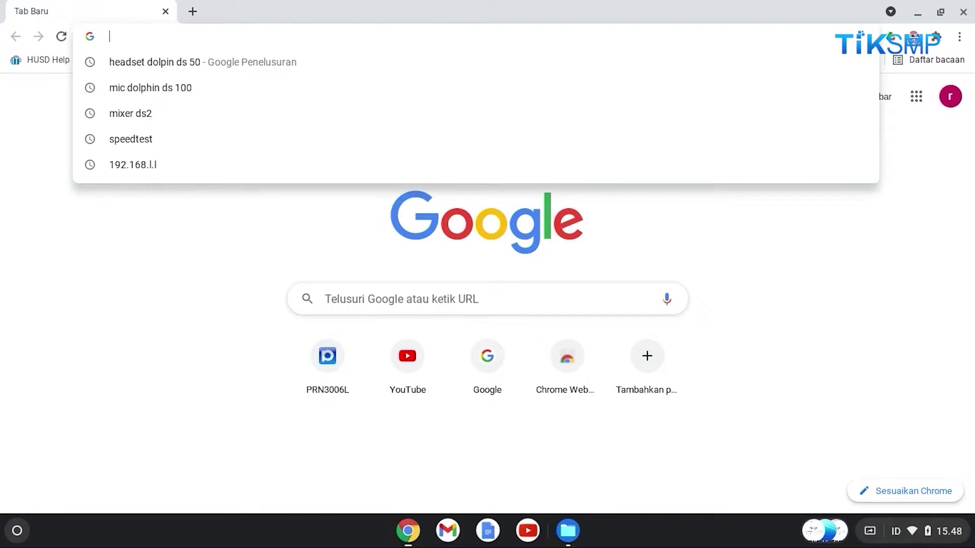
pyautogui.write('19')
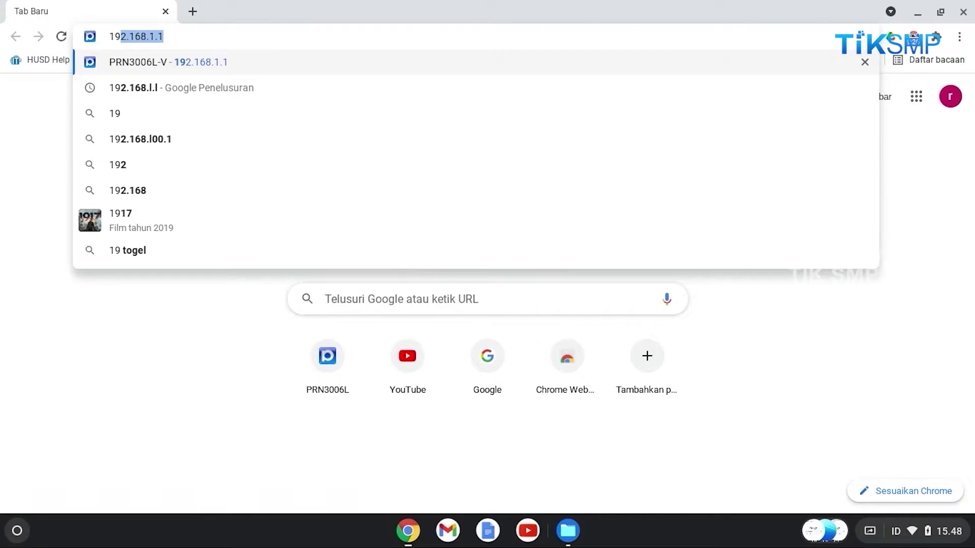
pyautogui.write('2.168')
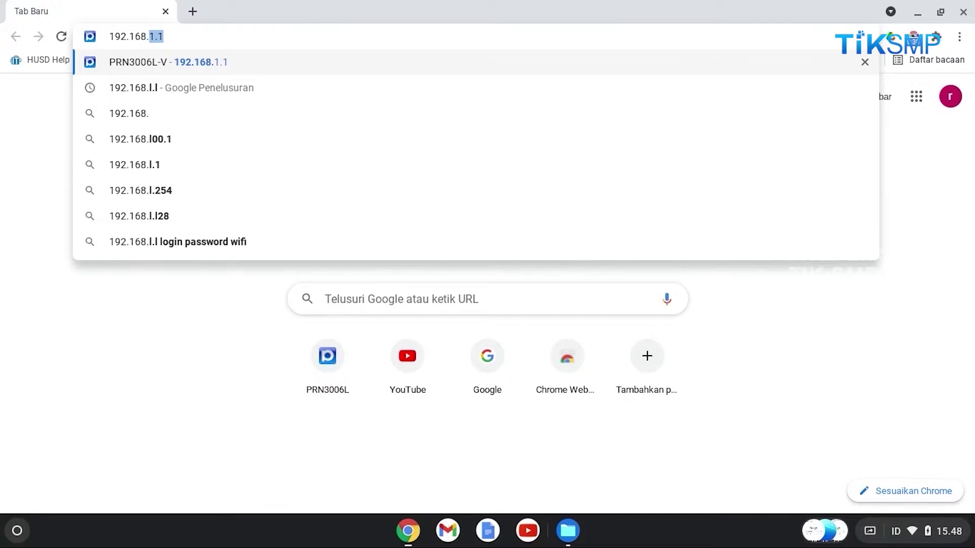
pyautogui.write('.1')
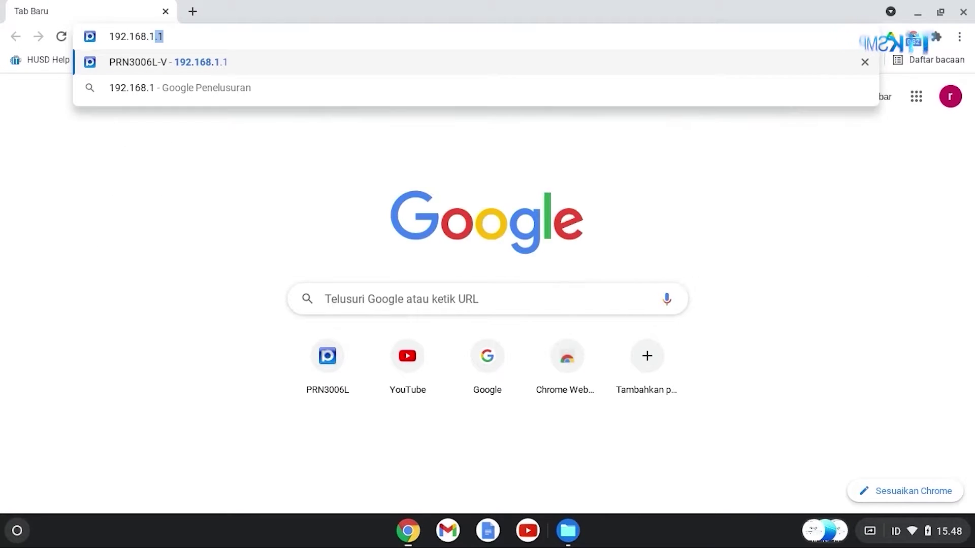
pyautogui.write('.1')
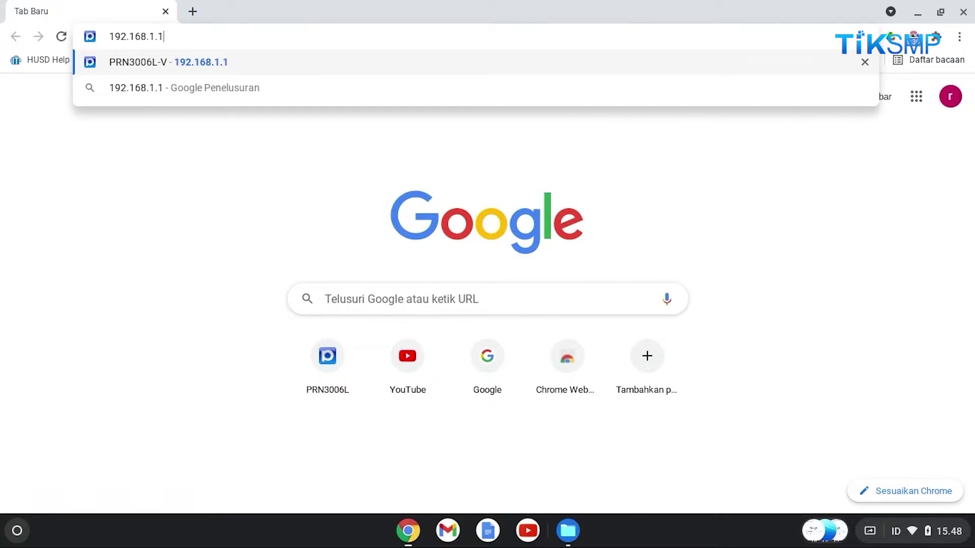
pyautogui.press('Return')
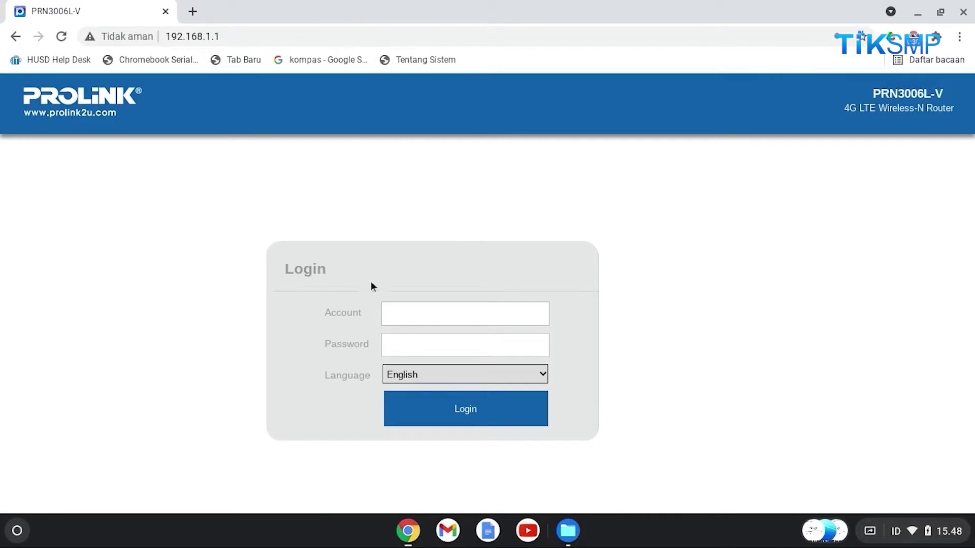
# Log in with the admin account name and password, then go to the Wizard's Step 1 LAN settings
pyautogui.click(415, 312)
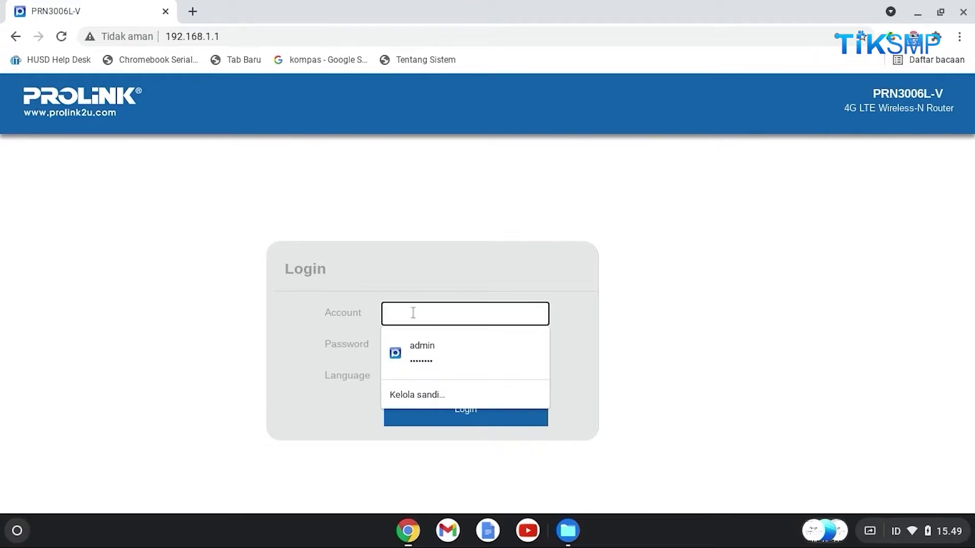
pyautogui.write('admin')
pyautogui.press('Tab')
pyautogui.write('••••••')
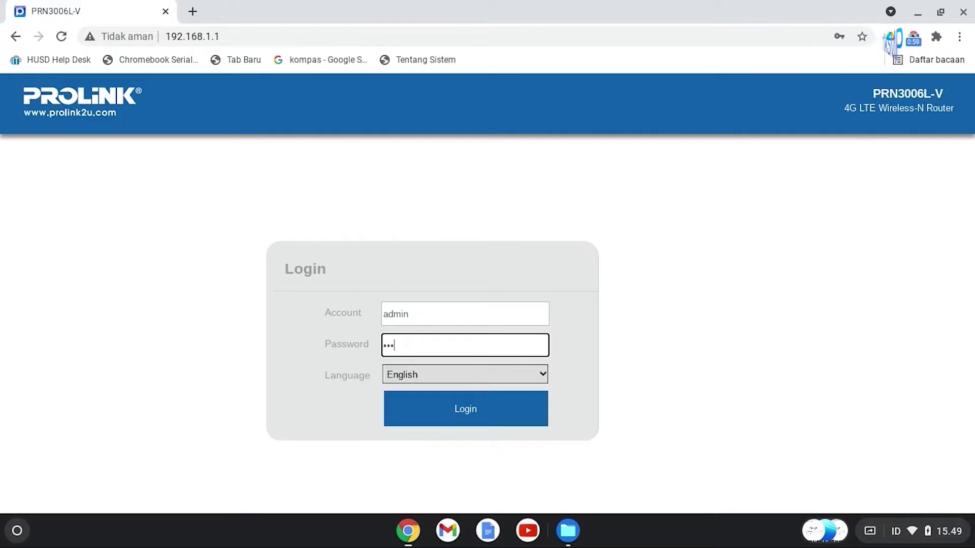
pyautogui.write('••')
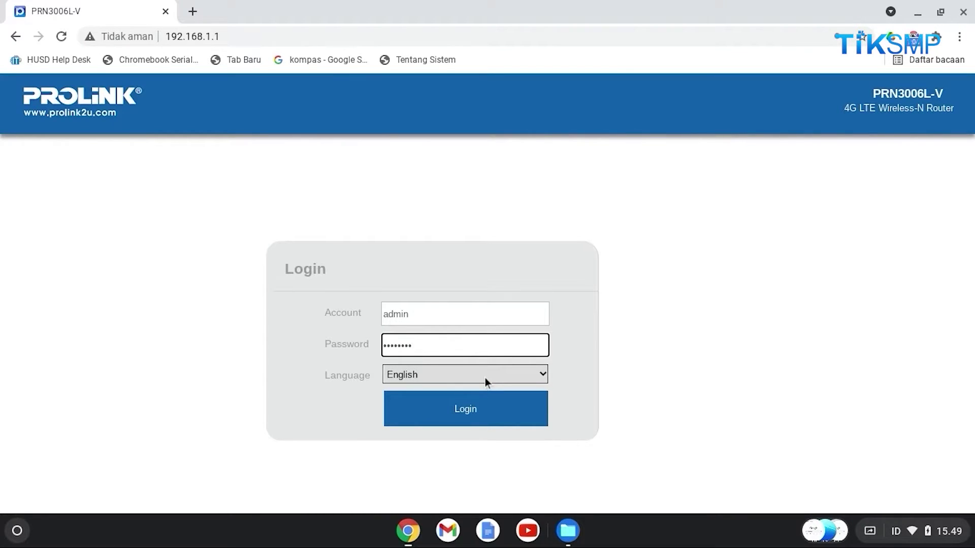
pyautogui.click(451, 421)
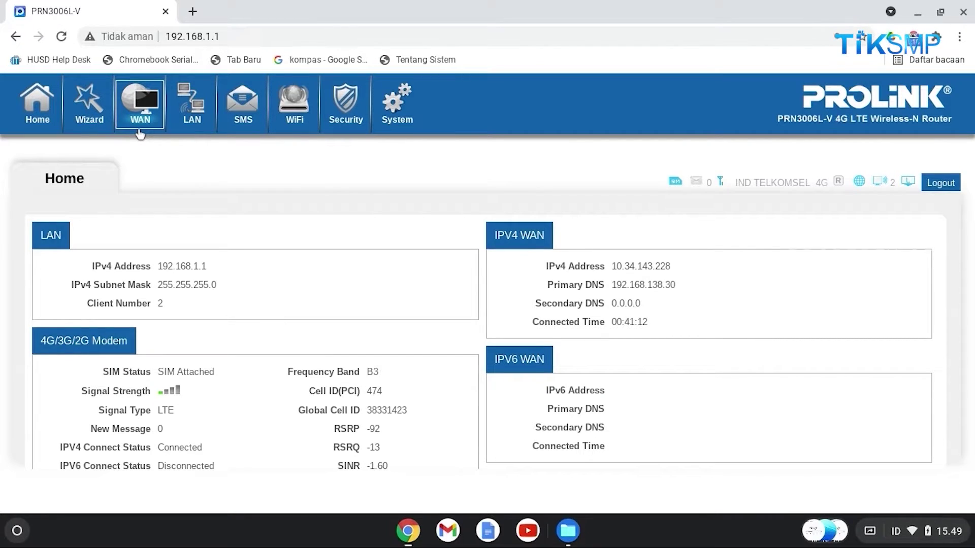
pyautogui.click(90, 128)
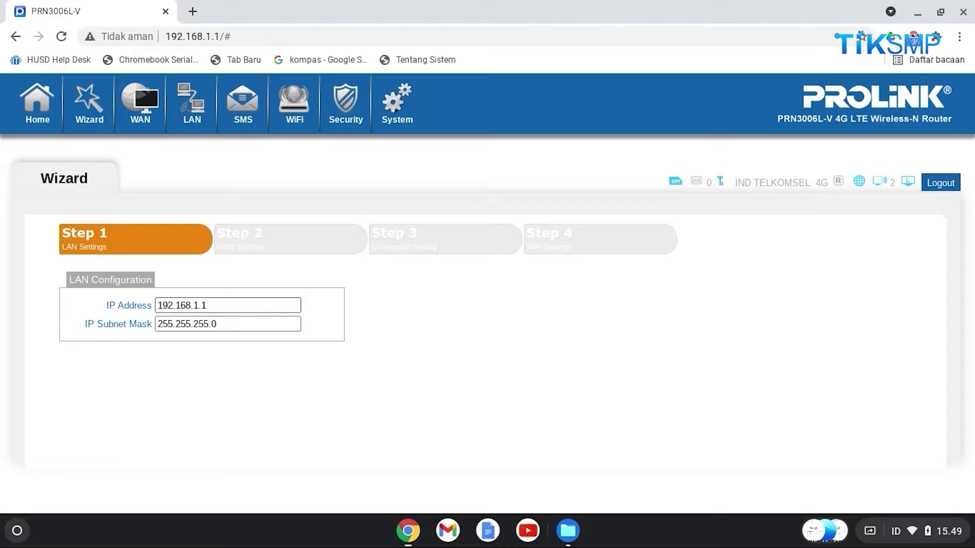
# Accept default LAN settings (192.168.1.1, 255.255.255.0) and the WAN profile PID-1 Telkomsel Flash unchanged
pyautogui.click(213, 305)
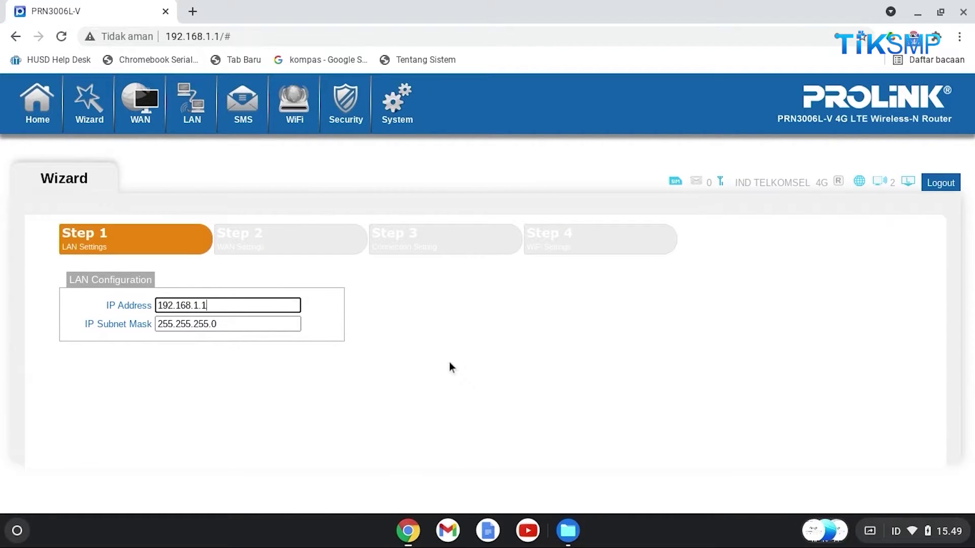
pyautogui.scroll(-1, 483, 343)
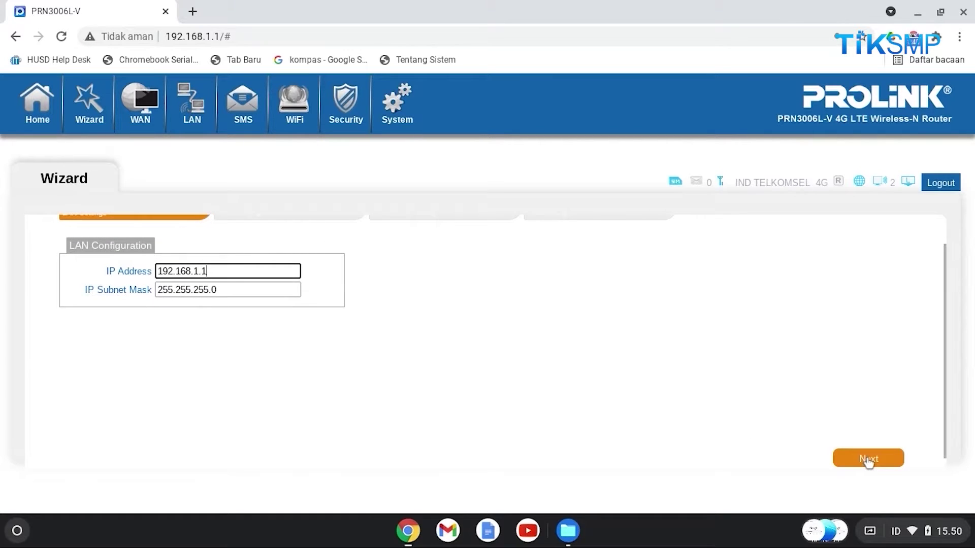
pyautogui.click(869, 458)
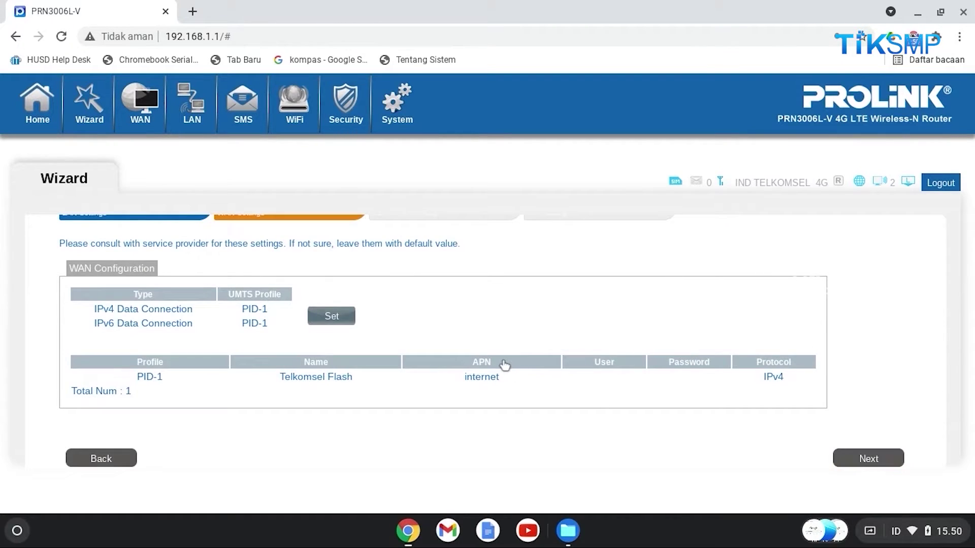
pyautogui.scroll(1, 504, 366)
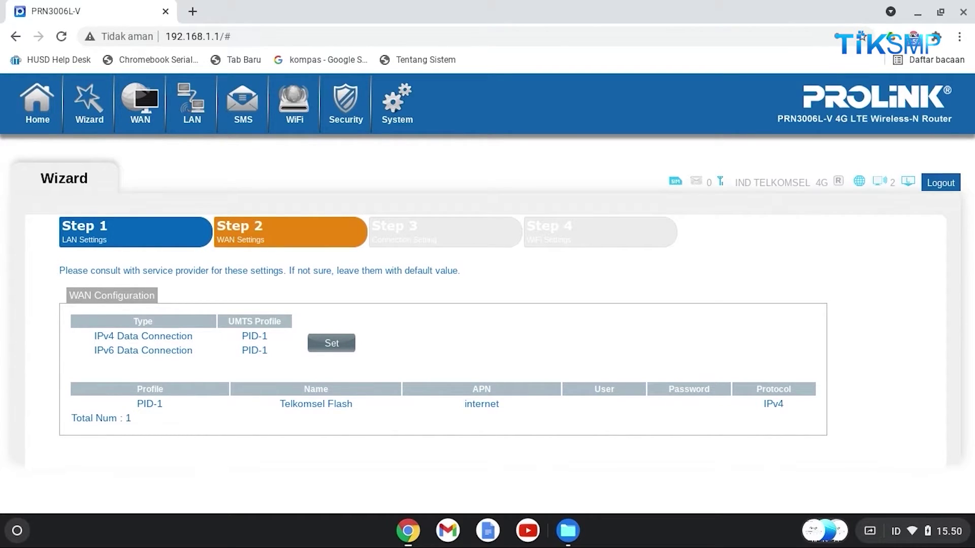
pyautogui.scroll(-2, 867, 404)
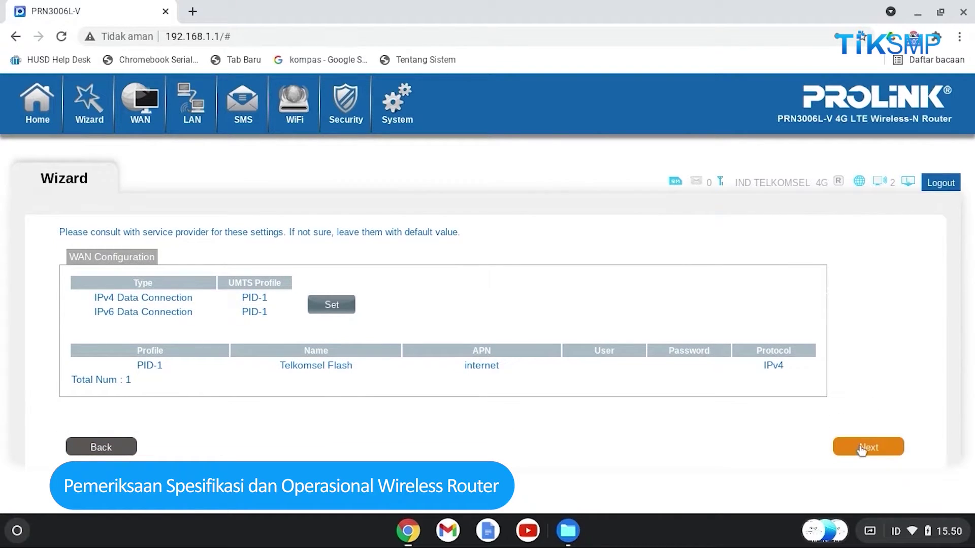
pyautogui.click(865, 445)
# Keep LAN Mode and check the WiFi step's SSID PROLiNK_PRN3006L_33243 and its password
pyautogui.scroll(2, 385, 327)
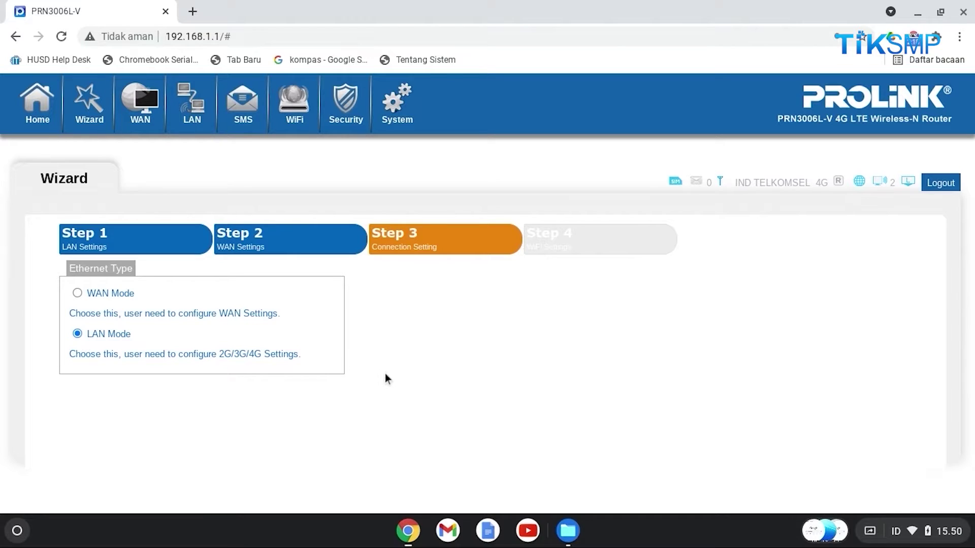
pyautogui.scroll(-1, 435, 374)
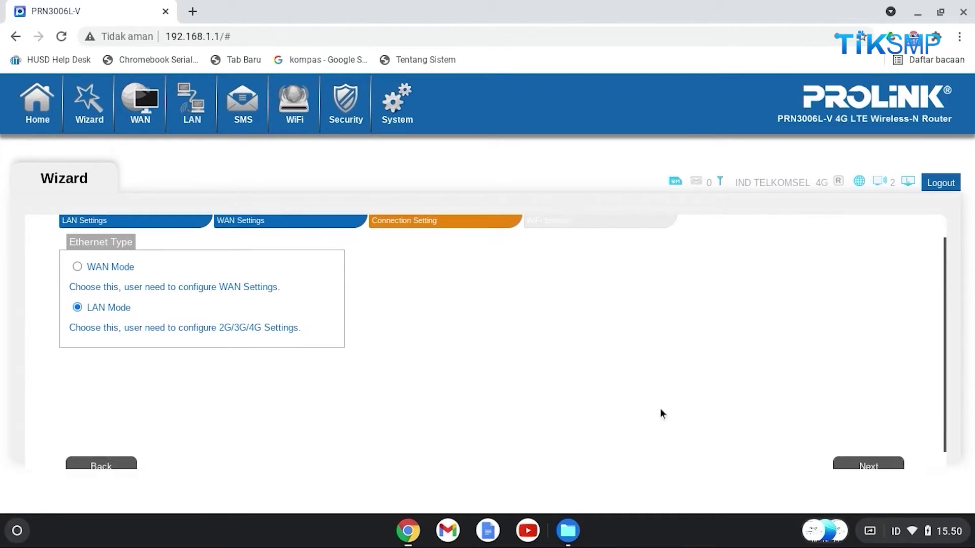
pyautogui.click(866, 465)
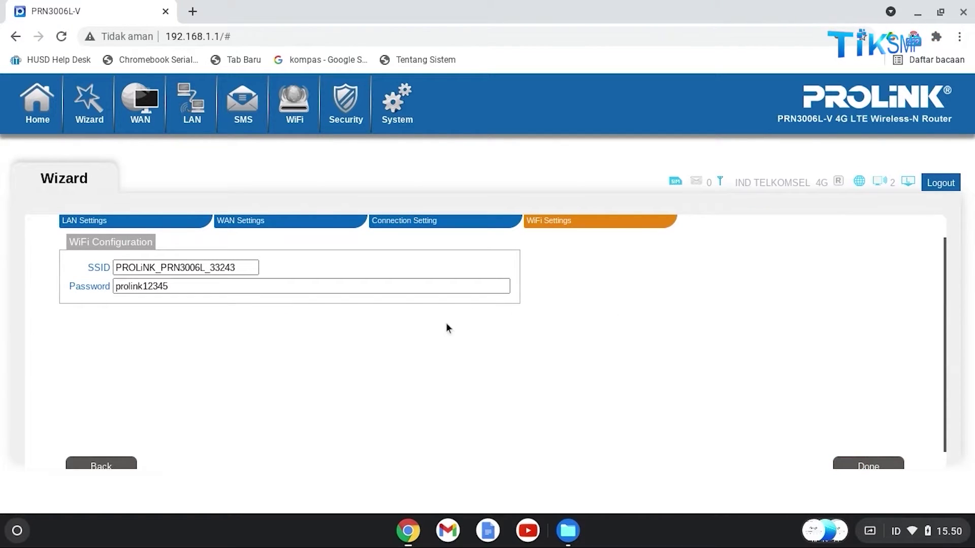
pyautogui.scroll(1, 523, 368)
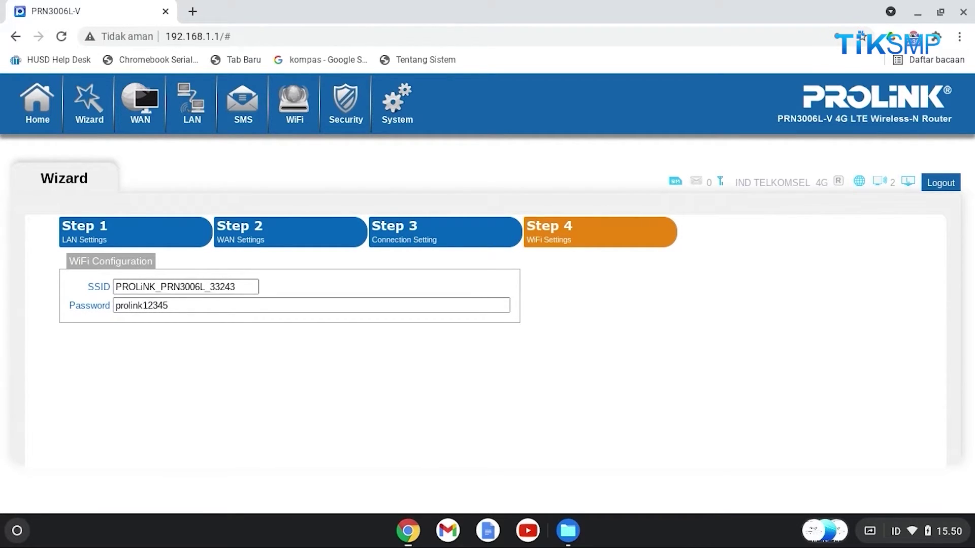
pyautogui.click(153, 305)
pyautogui.scroll(-2, 717, 364)
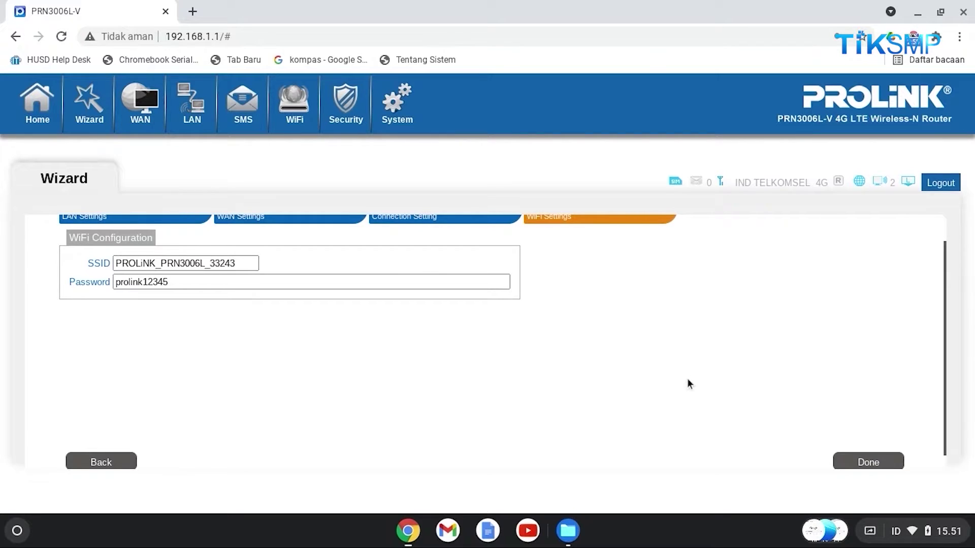
pyautogui.scroll(1, 687, 379)
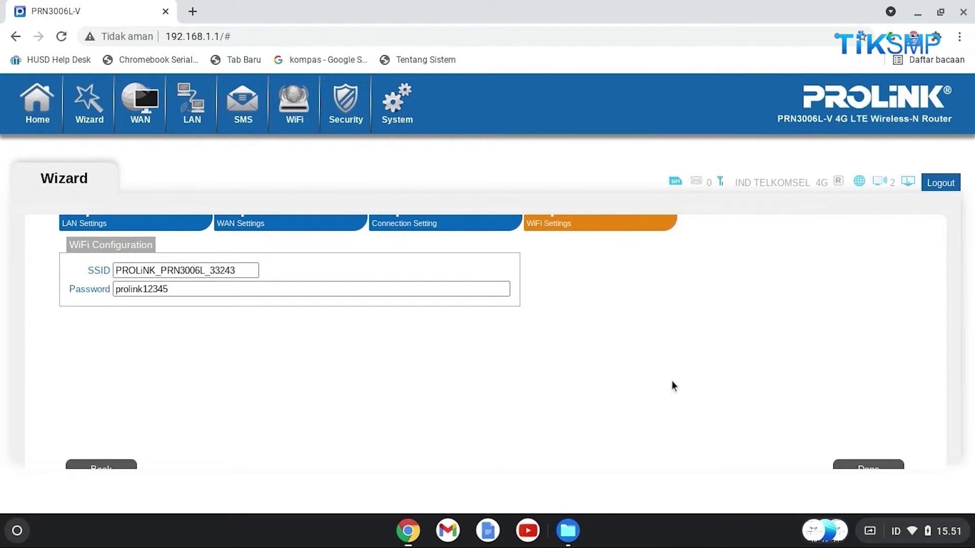
# Finish the wizard, confirm the reboot, and bring Chrome back to the router's Home page
pyautogui.scroll(-1, 815, 350)
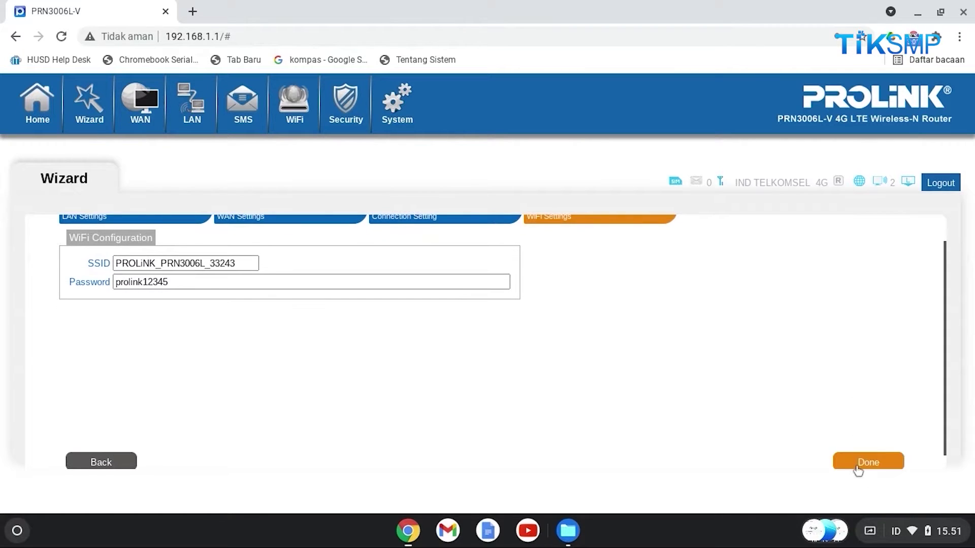
pyautogui.click(861, 463)
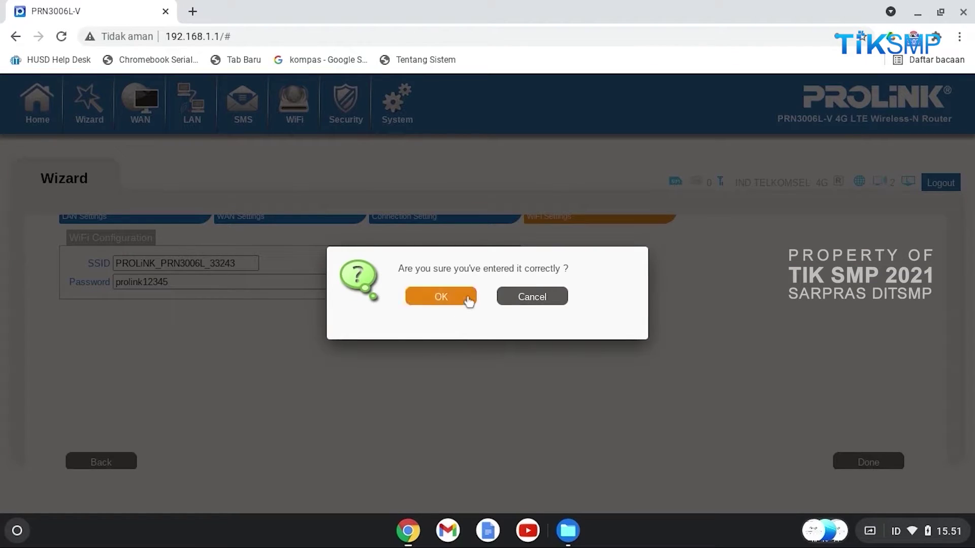
pyautogui.click(440, 299)
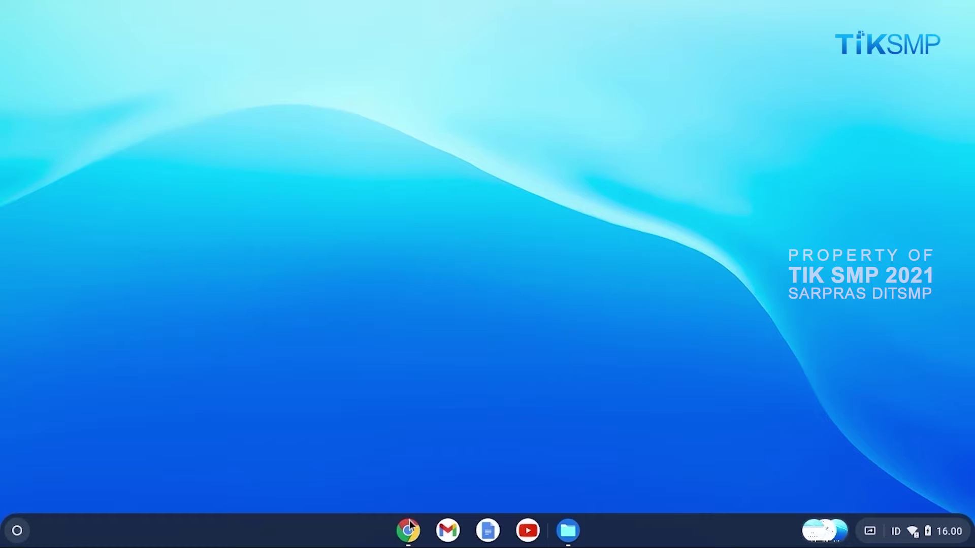
pyautogui.click(407, 541)
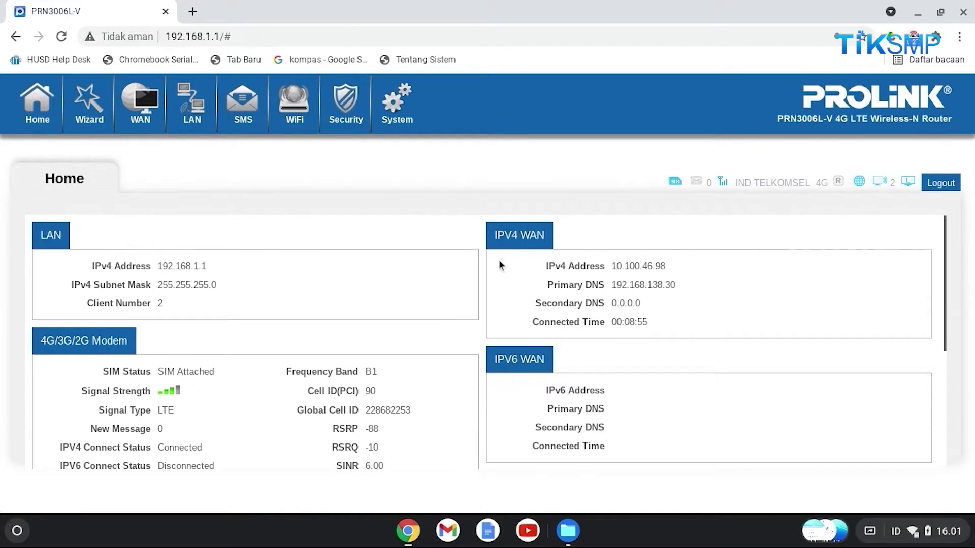
# Browse the WAN pages: Connection Setting, APN Setting, 4G/3G/2G Modem, PIN and PLMN
pyautogui.scroll(-3, 499, 260)
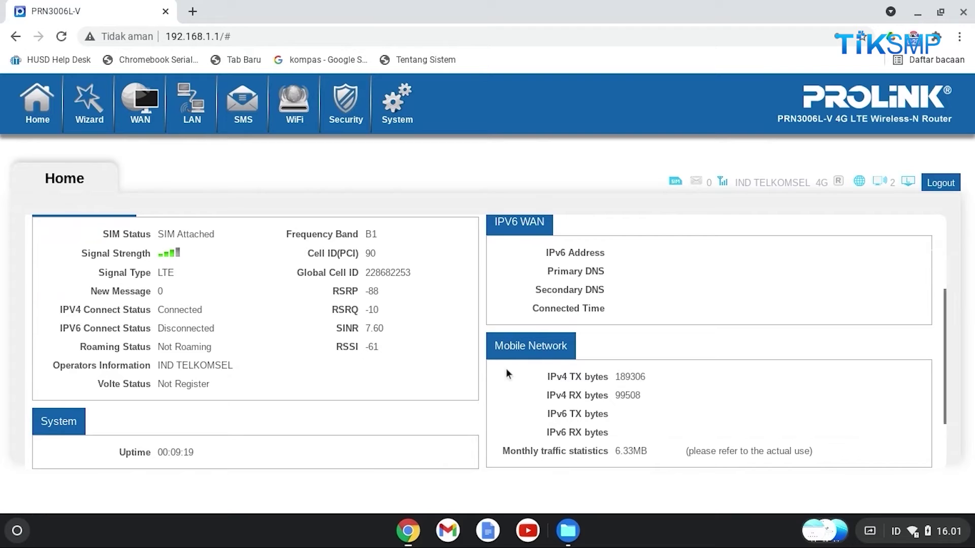
pyautogui.scroll(-2, 506, 368)
pyautogui.click(139, 111)
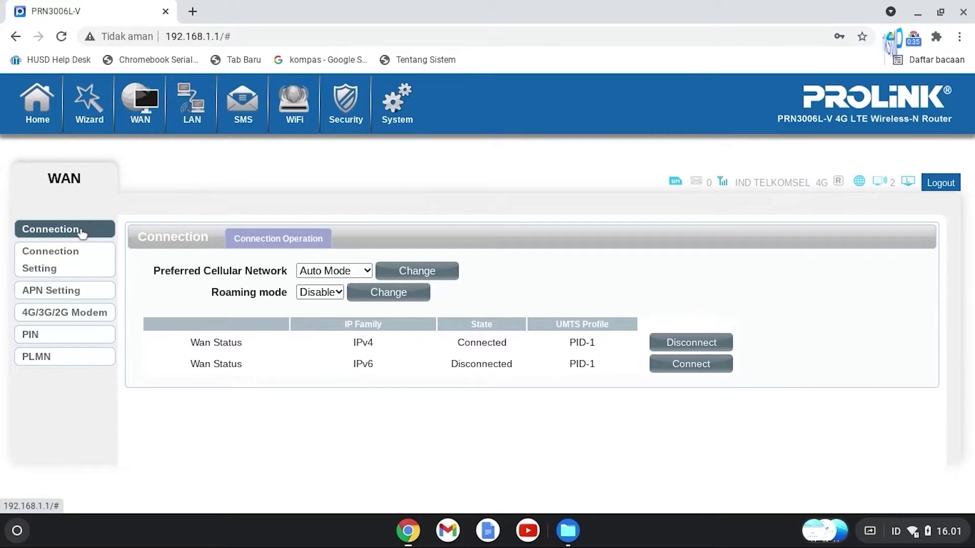
pyautogui.click(78, 258)
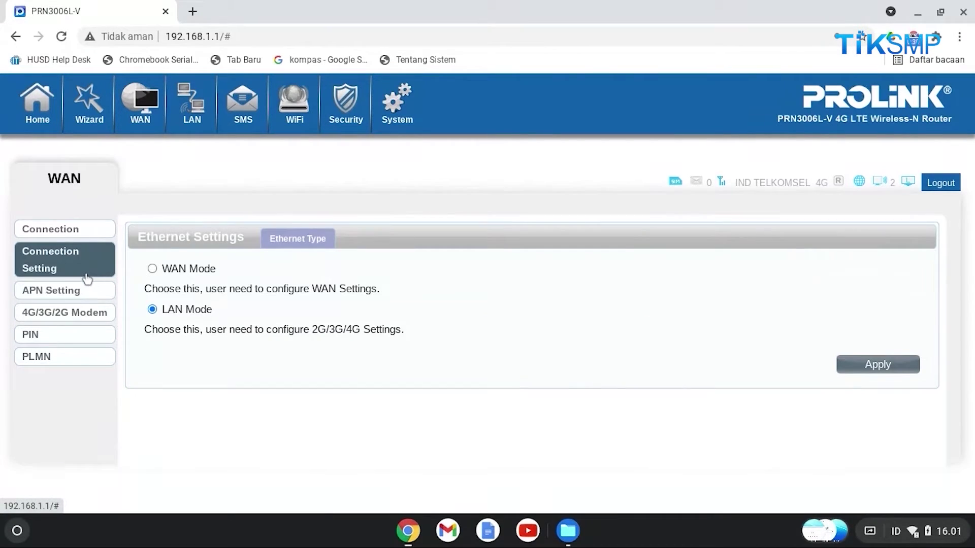
pyautogui.click(83, 293)
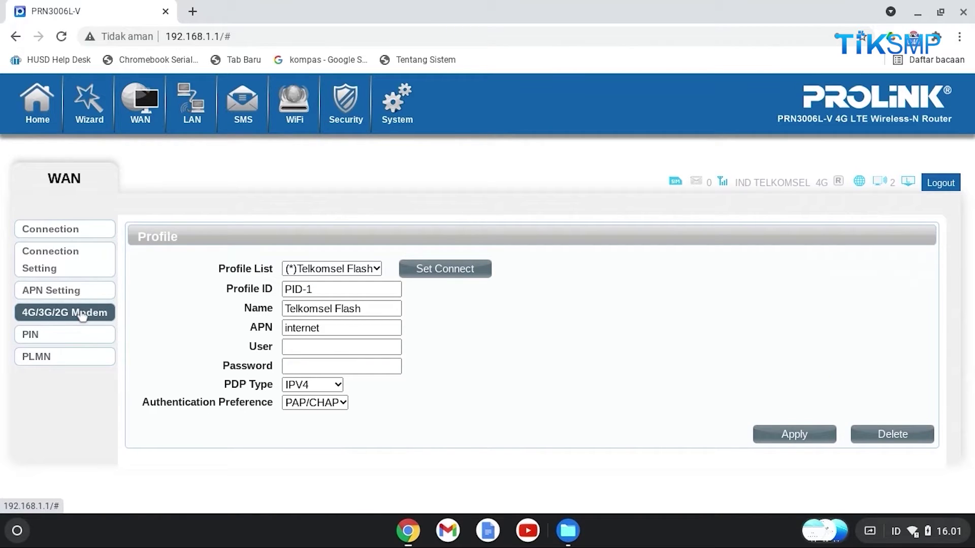
pyautogui.click(84, 315)
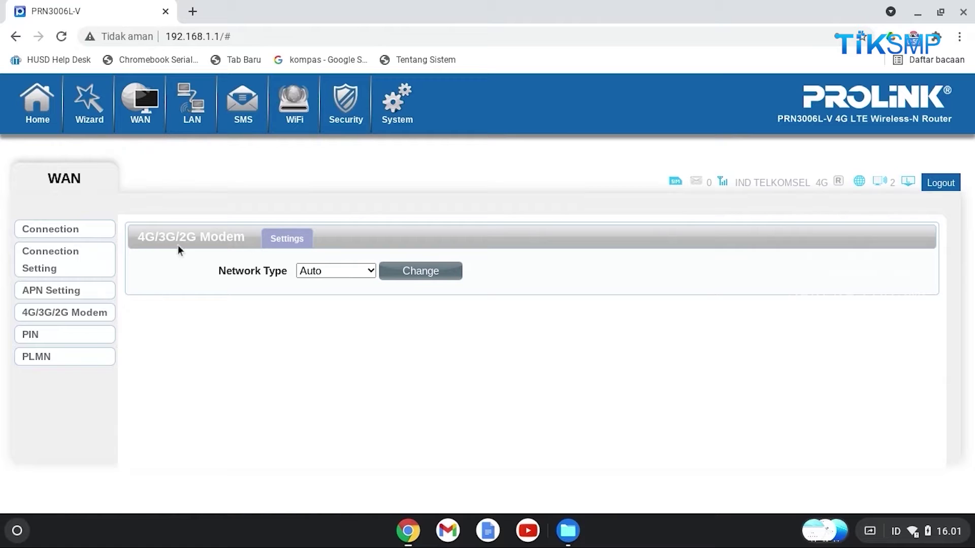
pyautogui.click(73, 338)
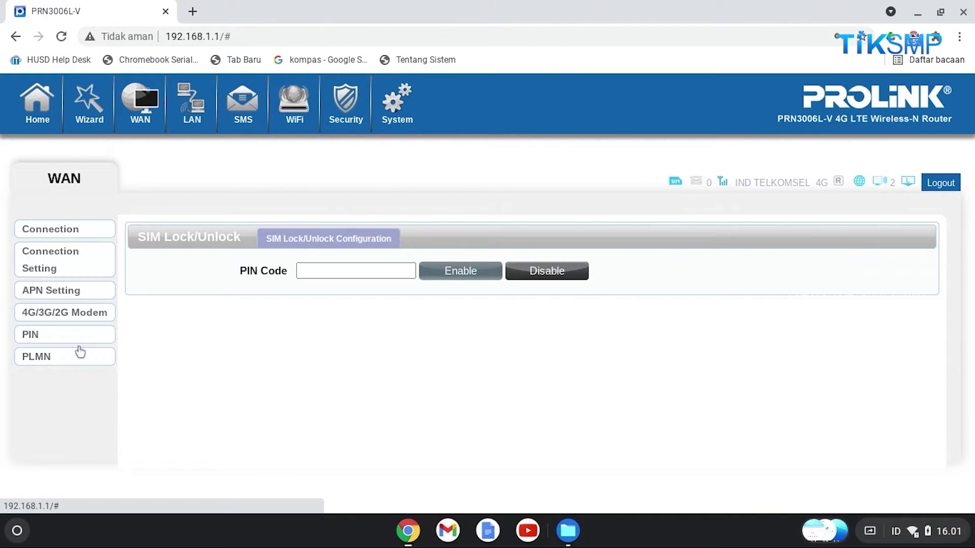
pyautogui.click(80, 361)
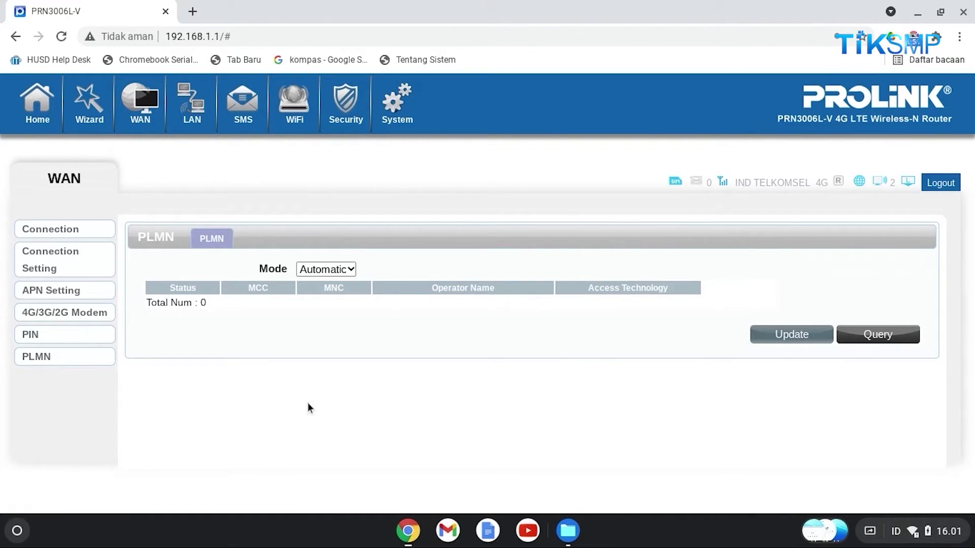
# Check the LAN DHCP page, then the SMS inbox, outbox, drafts and SMSC settings
pyautogui.click(196, 112)
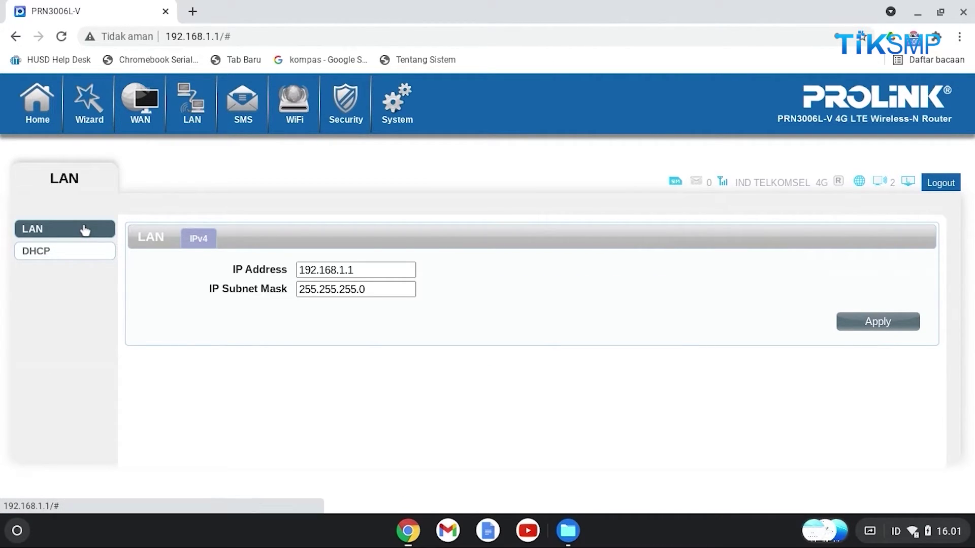
pyautogui.click(75, 252)
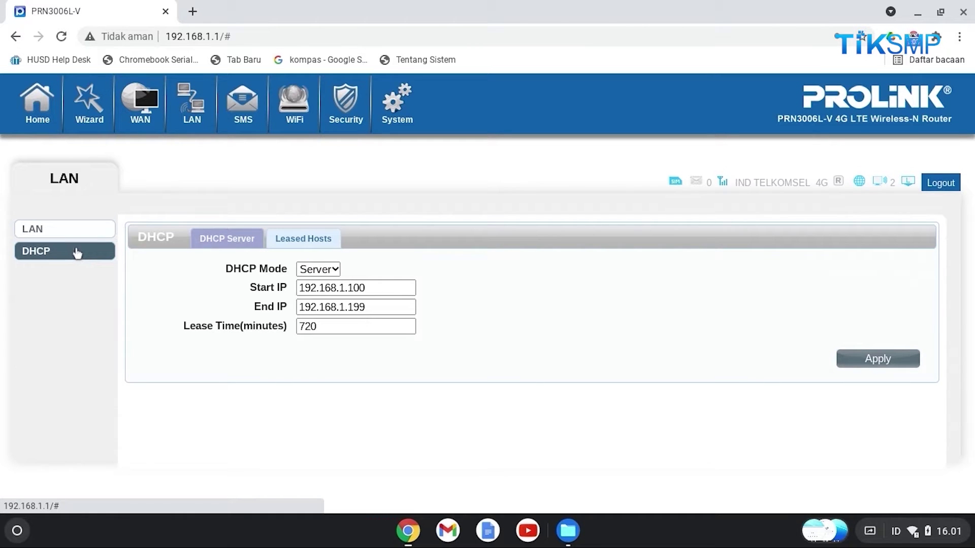
pyautogui.click(238, 118)
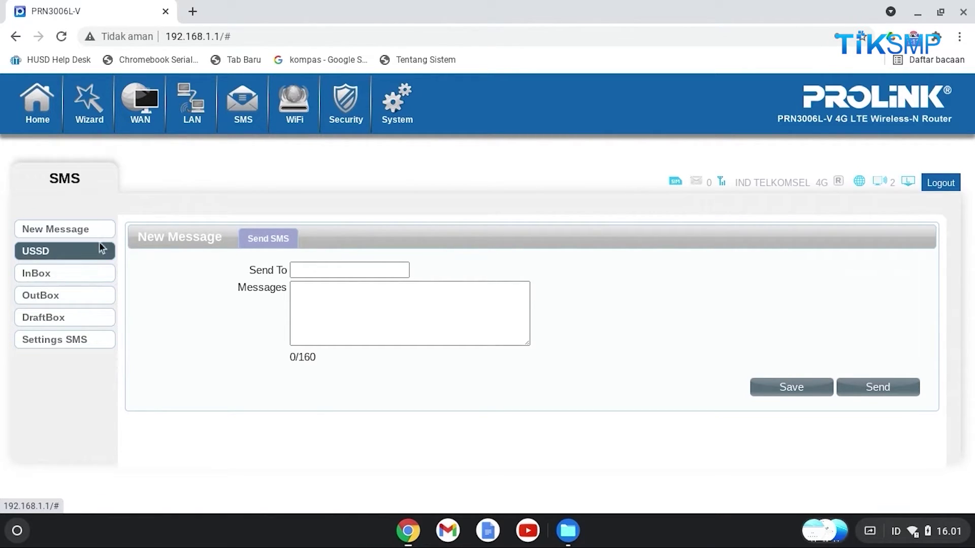
pyautogui.click(89, 272)
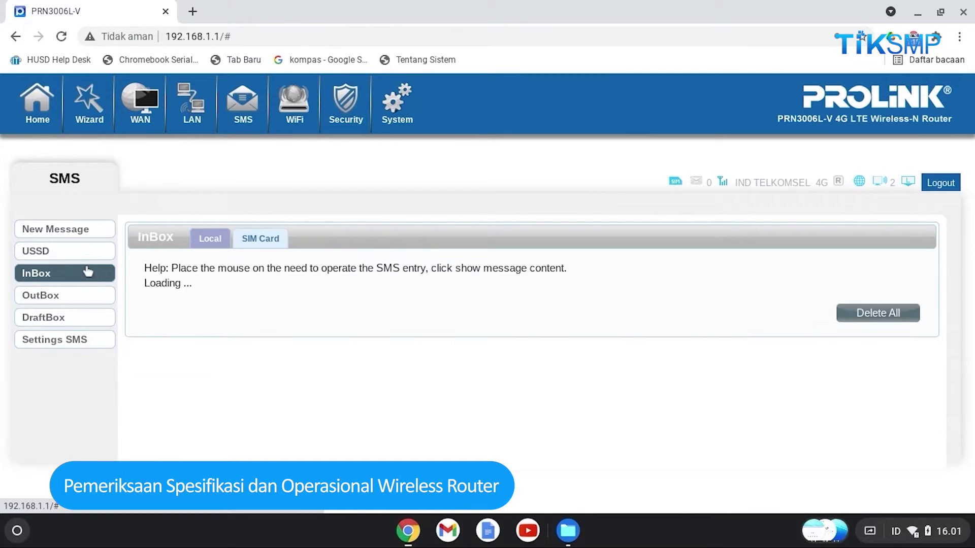
pyautogui.click(87, 304)
pyautogui.click(88, 320)
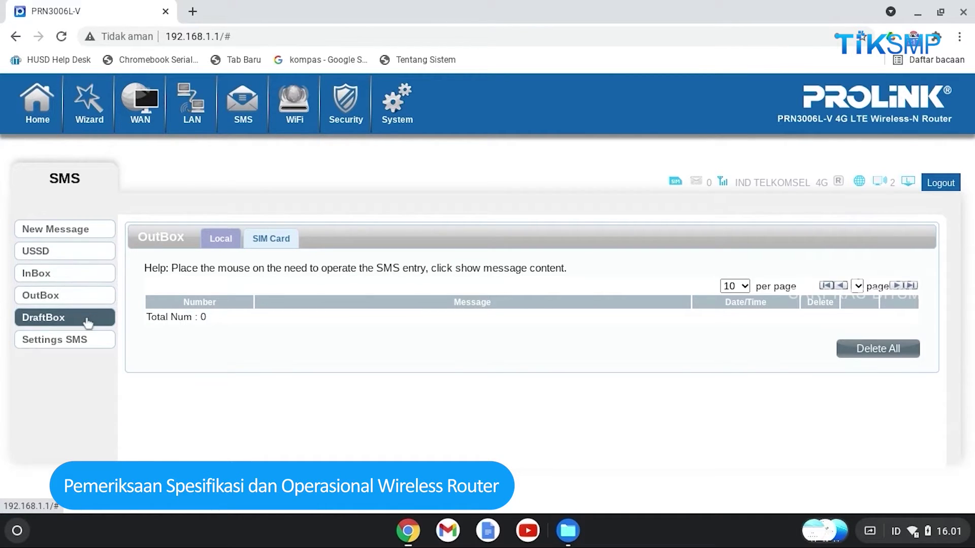
pyautogui.click(87, 341)
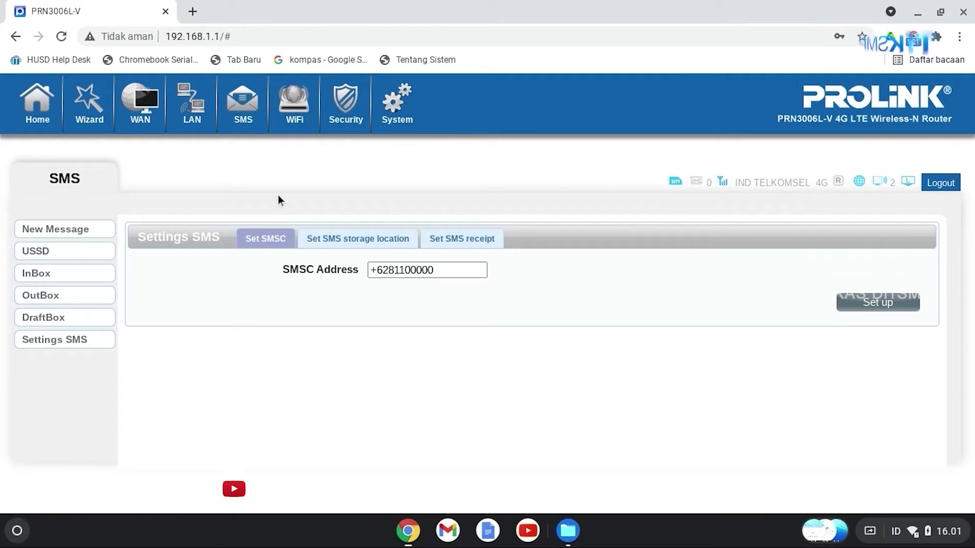
# Review the WiFi basic, WPS, MAC filter and station list pages, then the Security firewall
pyautogui.click(291, 116)
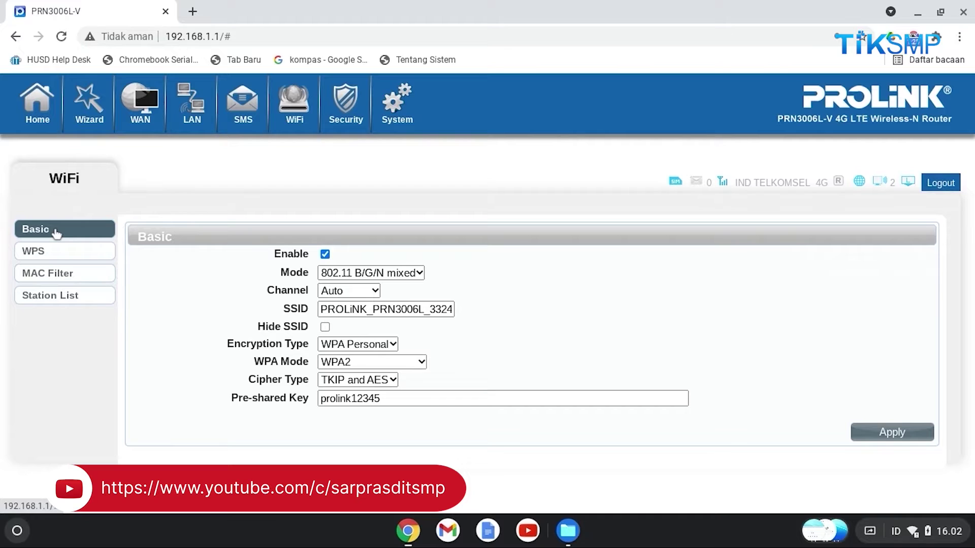
pyautogui.click(86, 257)
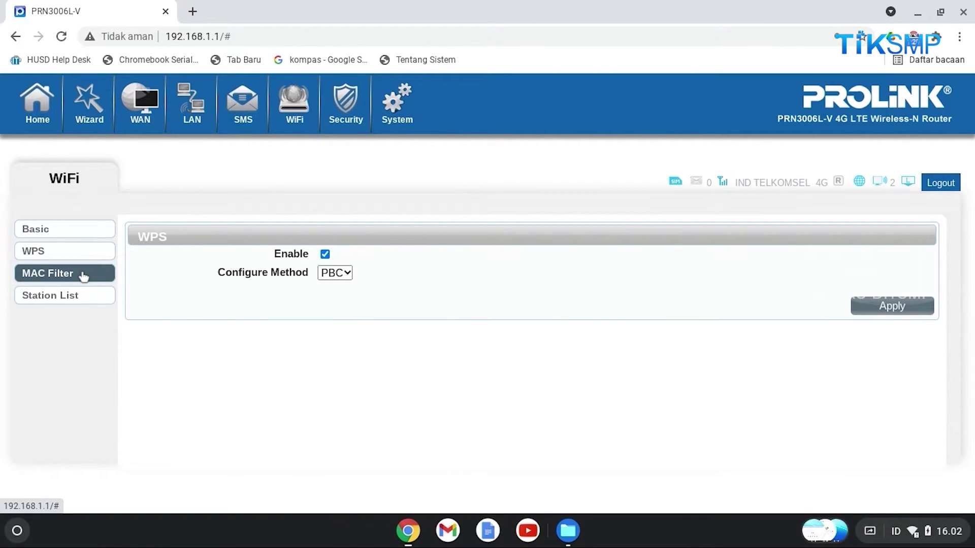
pyautogui.click(84, 275)
pyautogui.click(84, 298)
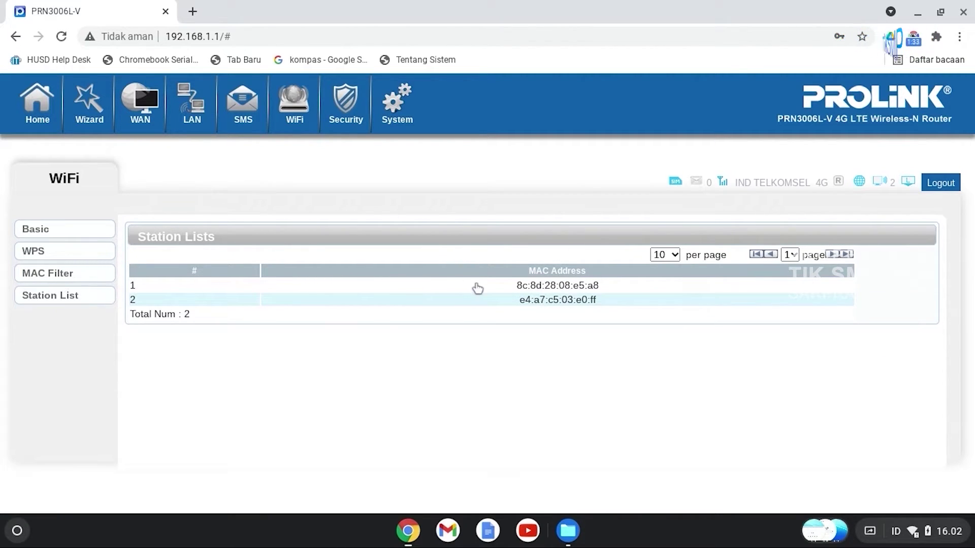
pyautogui.click(328, 126)
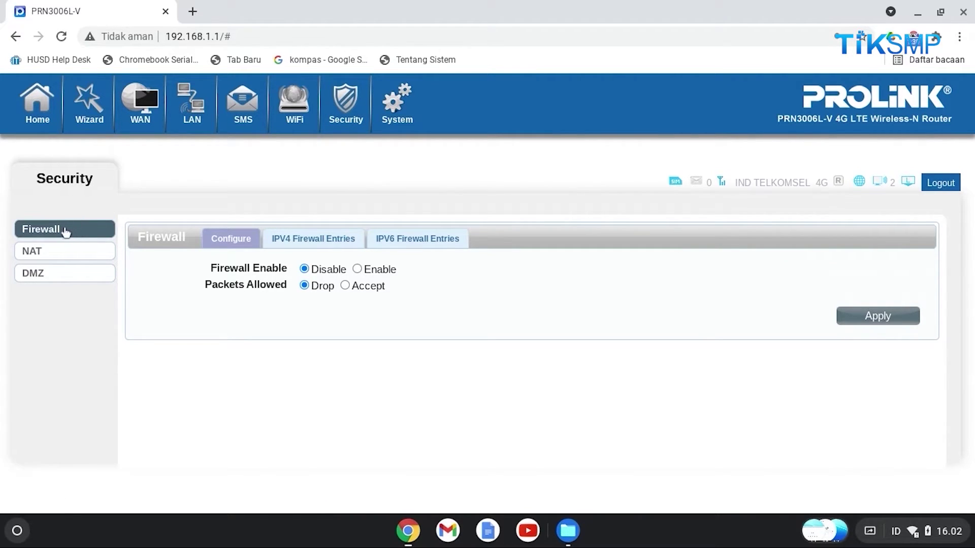
# View the Security NAT and DMZ pages, then the System device information
pyautogui.click(77, 254)
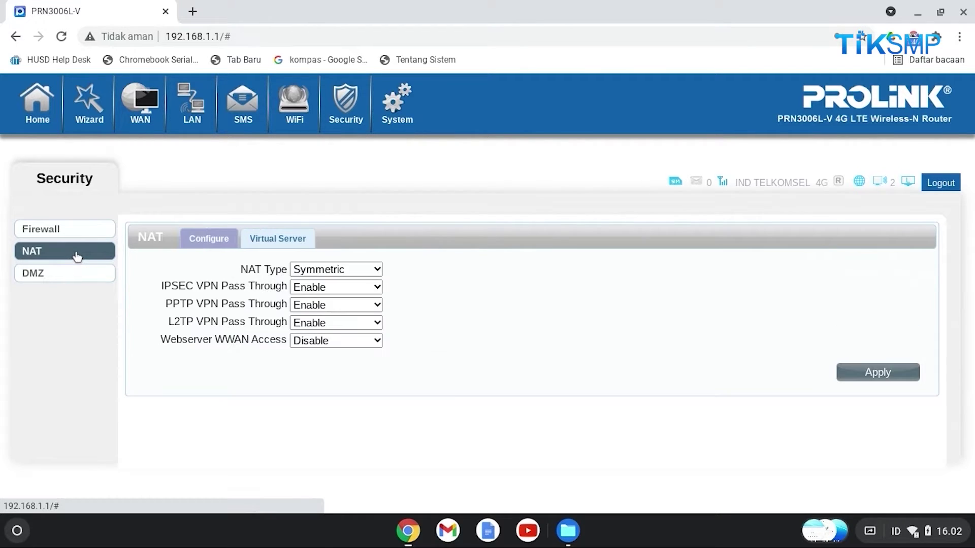
pyautogui.click(71, 280)
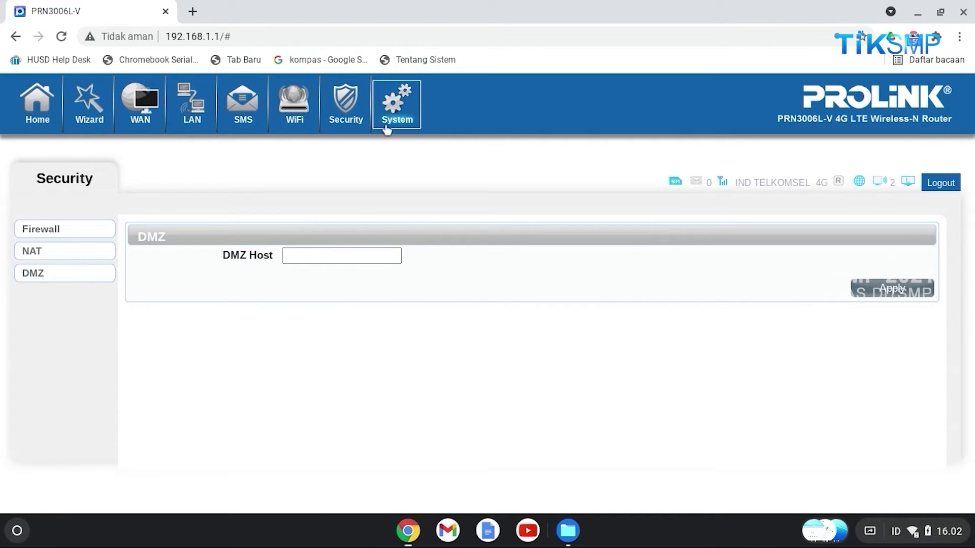
pyautogui.click(401, 110)
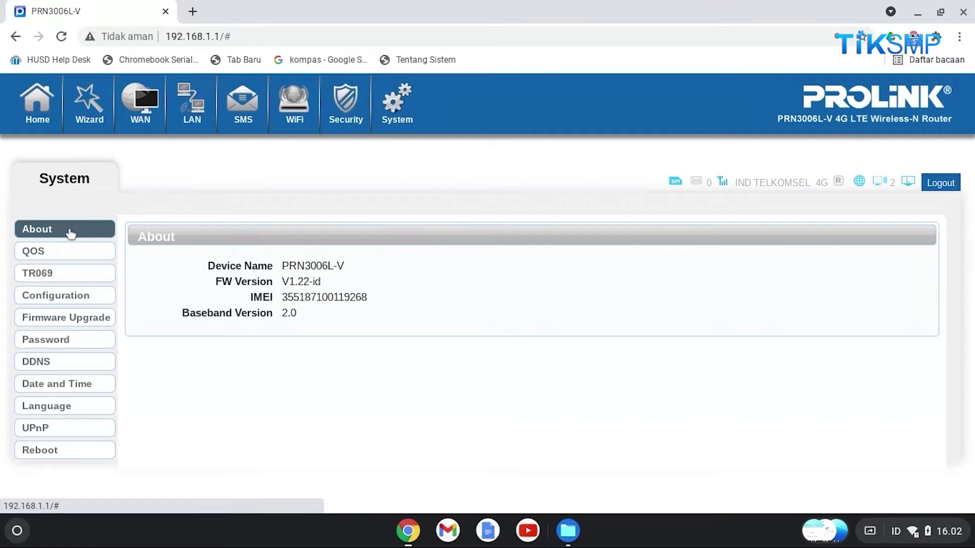
# Look through the QoS, TR069, configuration, firmware, password, DDNS, time, language and UPnP pages
pyautogui.click(76, 257)
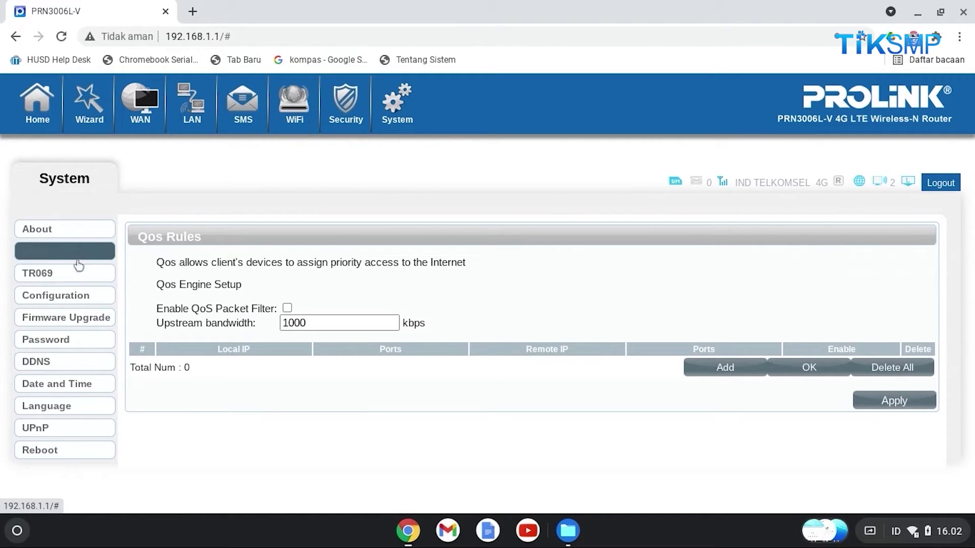
pyautogui.click(76, 278)
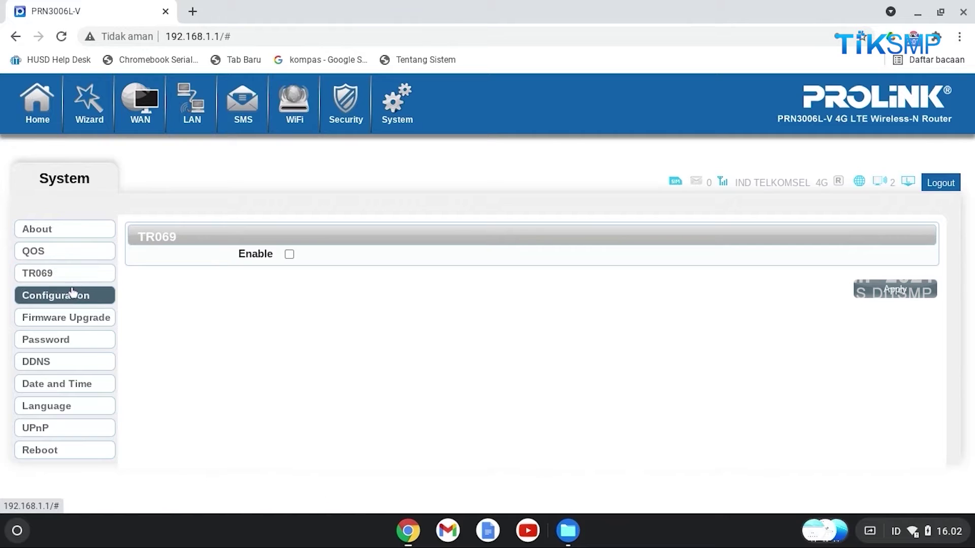
pyautogui.click(76, 296)
pyautogui.click(75, 319)
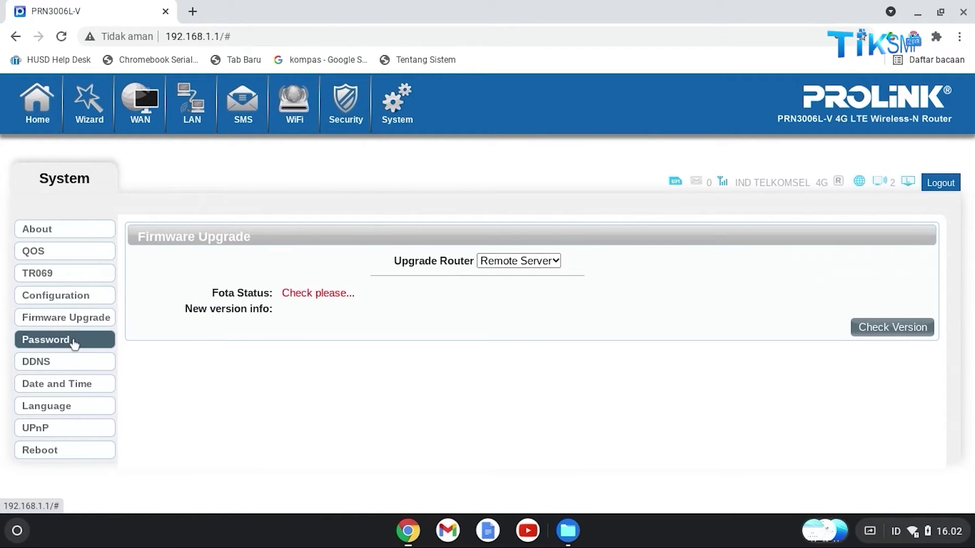
pyautogui.click(74, 343)
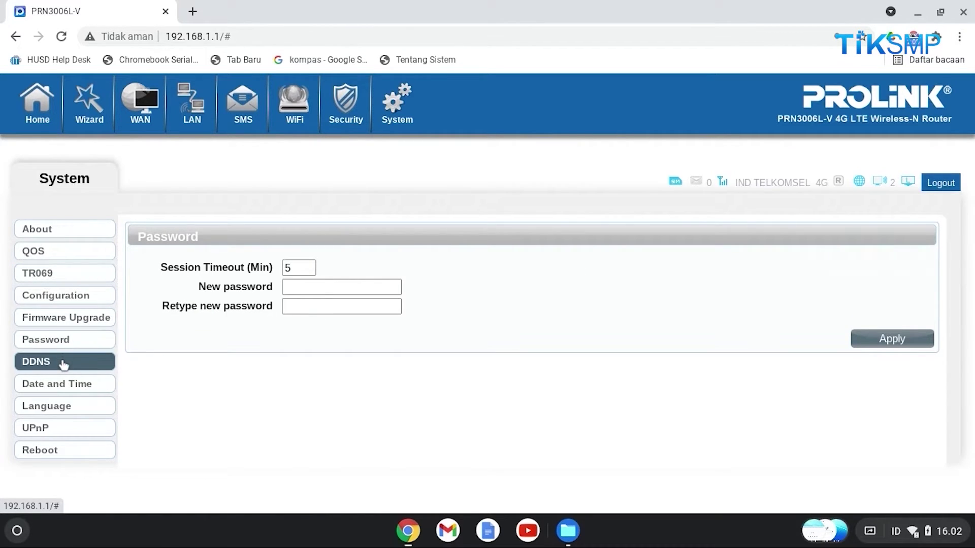
pyautogui.click(64, 364)
pyautogui.click(71, 382)
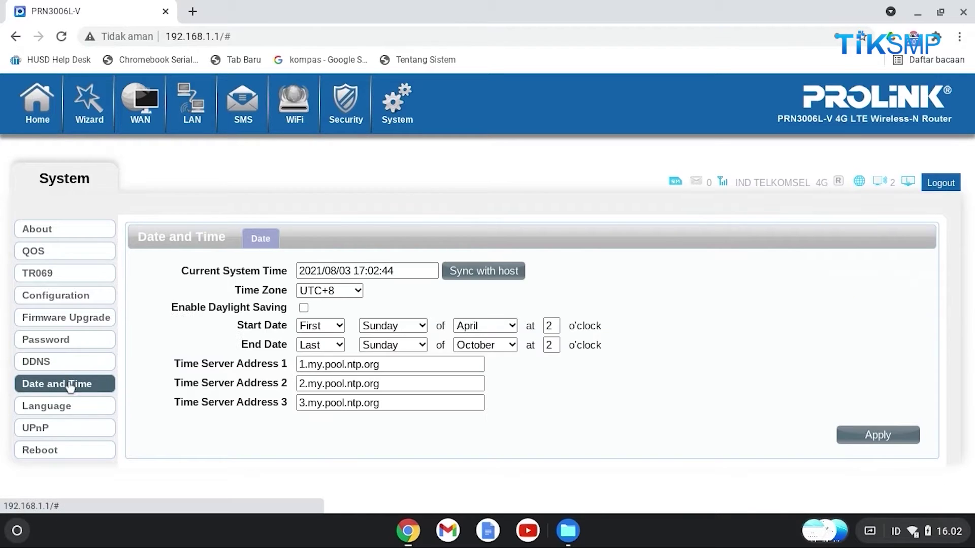
pyautogui.click(69, 406)
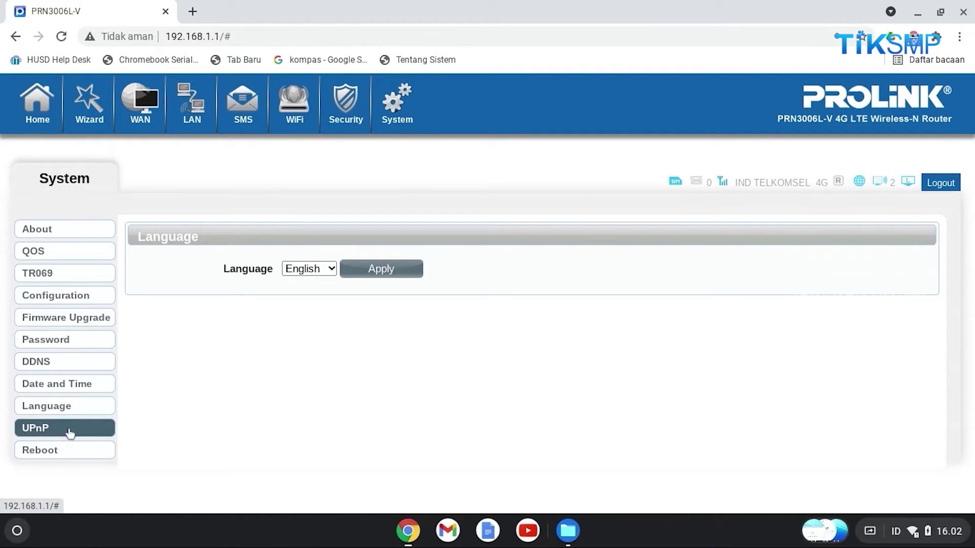
pyautogui.click(70, 432)
# Start a router reboot but cancel it, then show the About device and firmware details
pyautogui.click(75, 454)
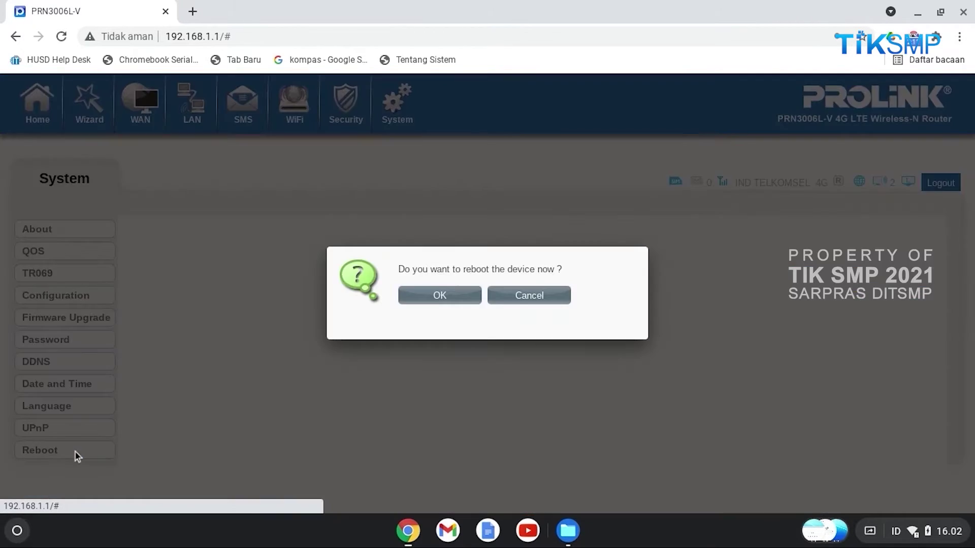
pyautogui.click(534, 300)
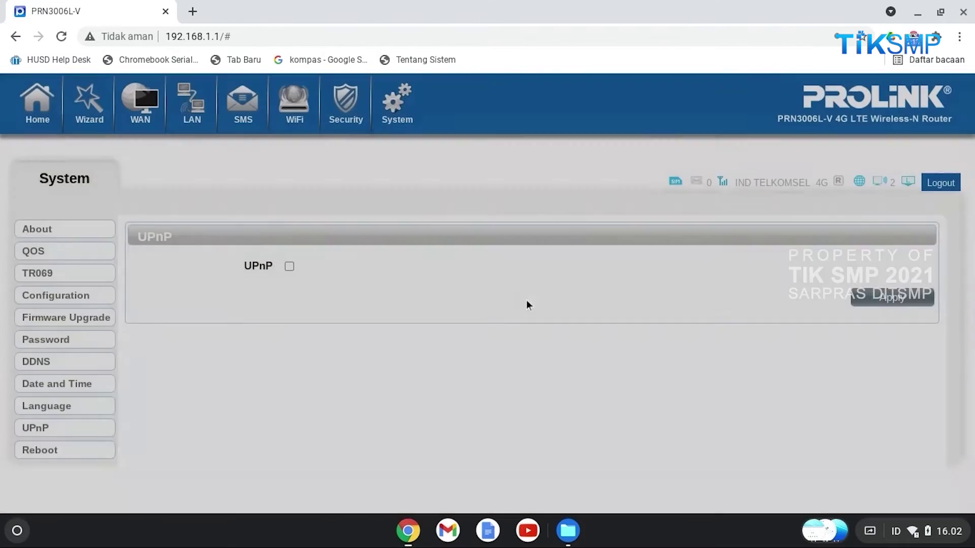
pyautogui.click(69, 231)
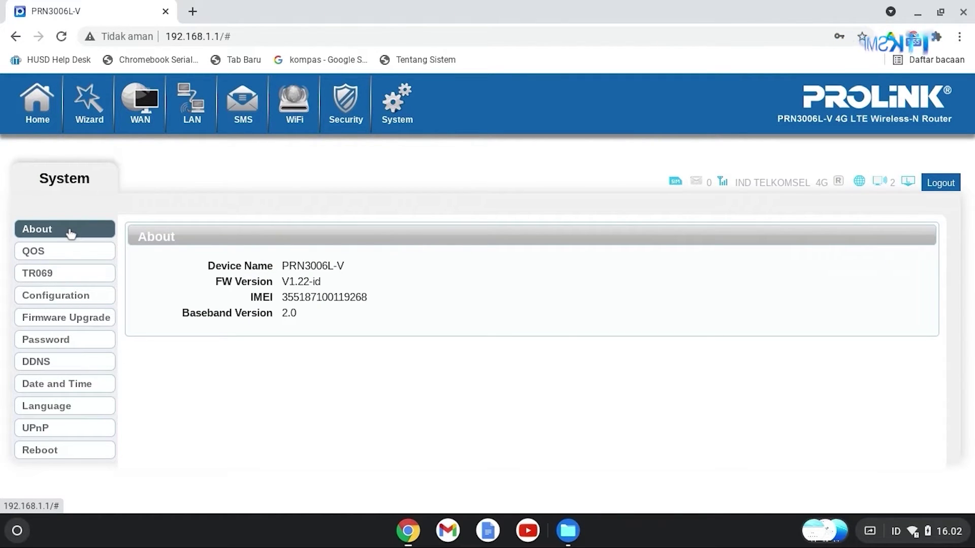